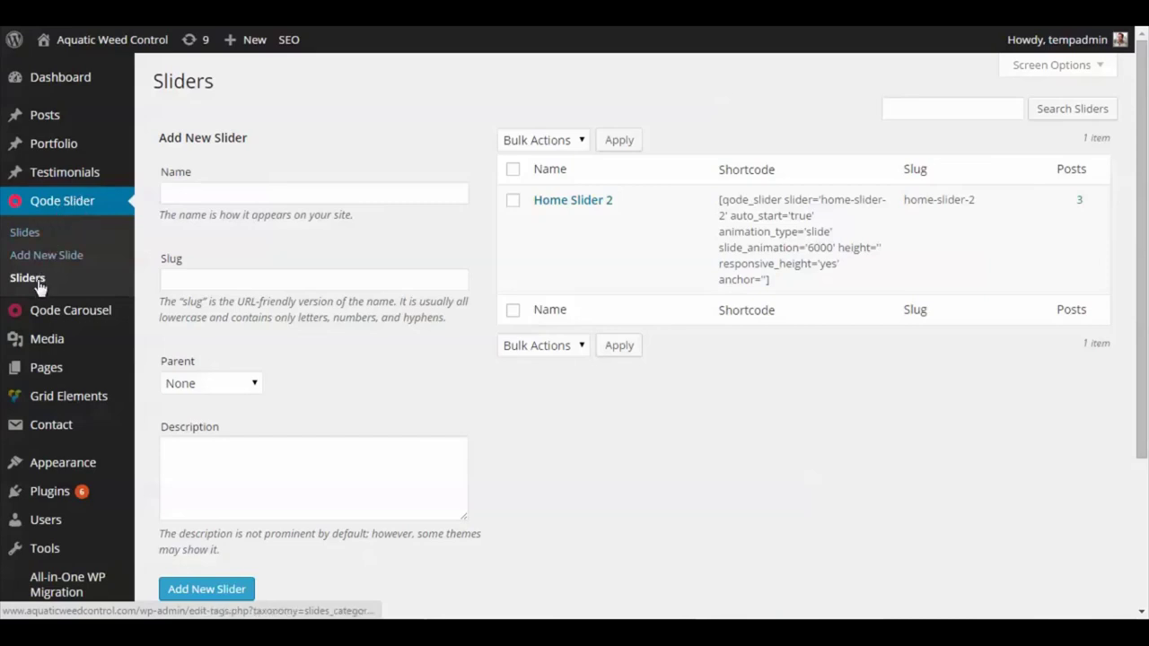
Open the existing Home Slider 2 slider for editing
mouse_move(633, 248)
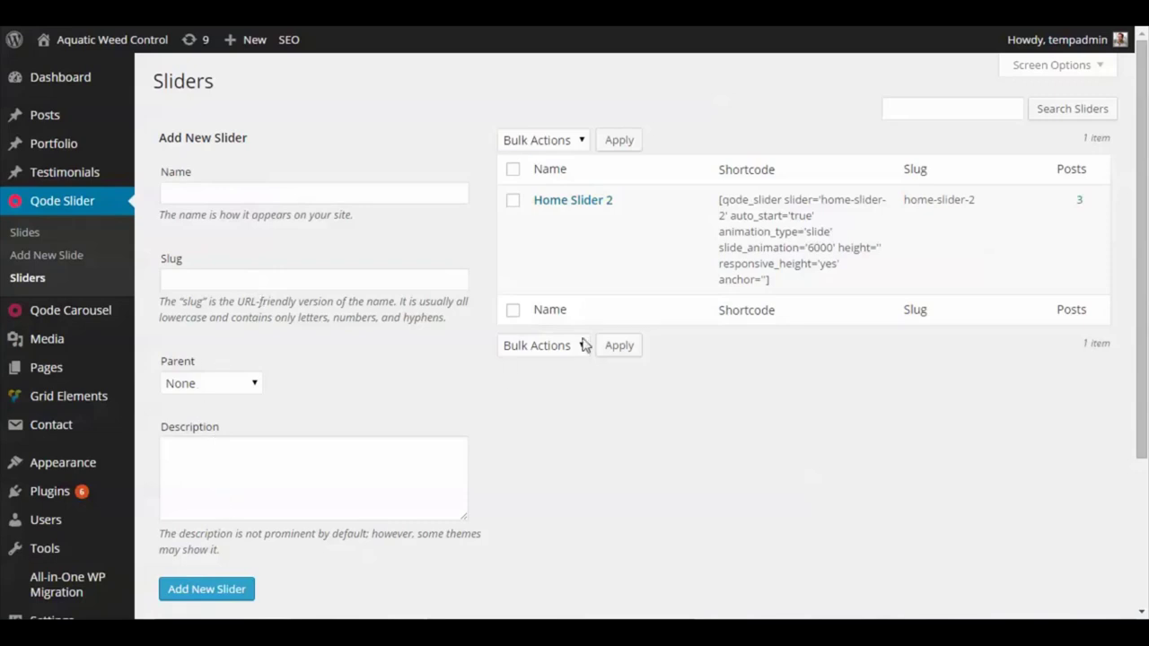
mouse_move(649, 300)
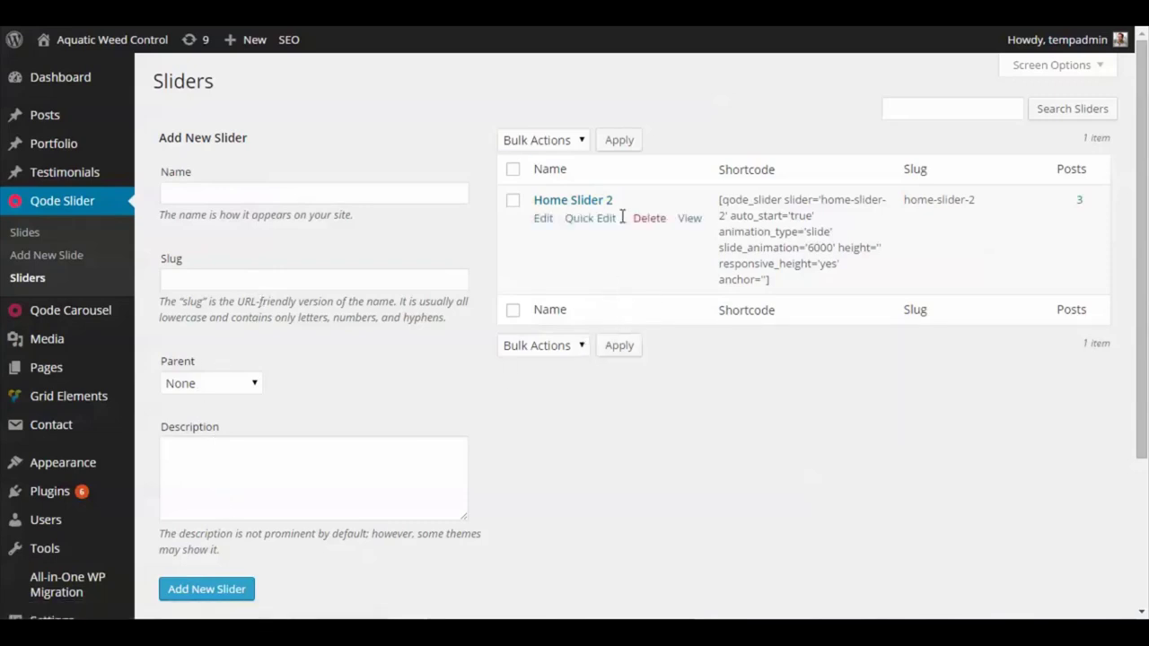
left_click(546, 221)
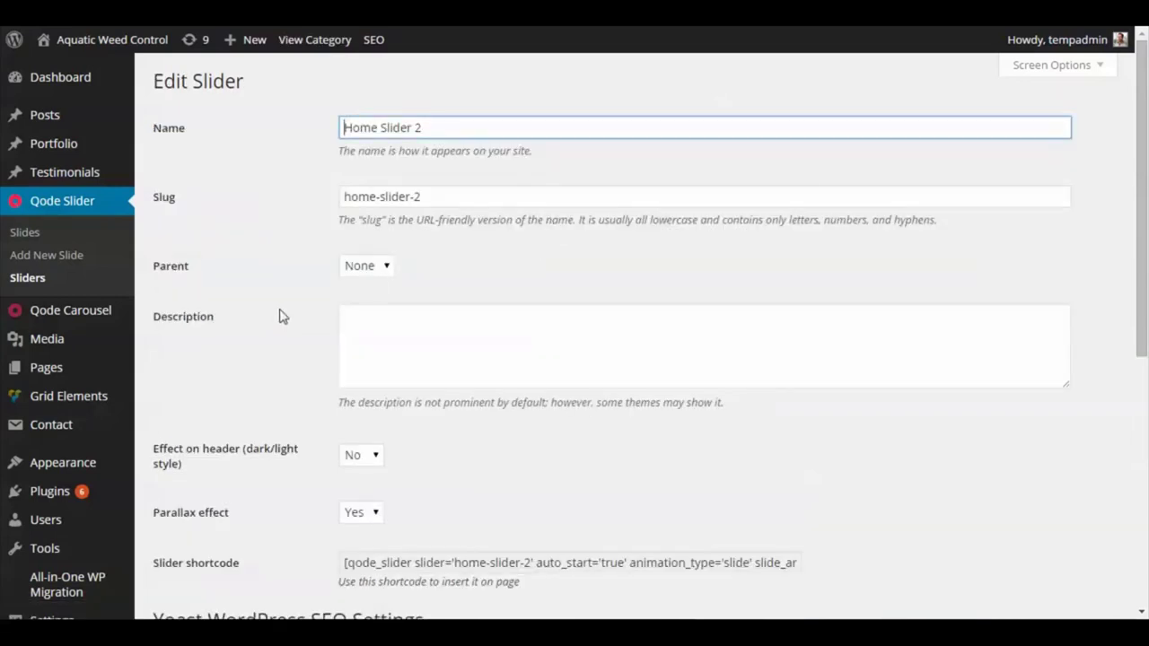
Copy the full slider shortcode of Home Slider 2 to the clipboard
scroll(280, 314, "down", 1)
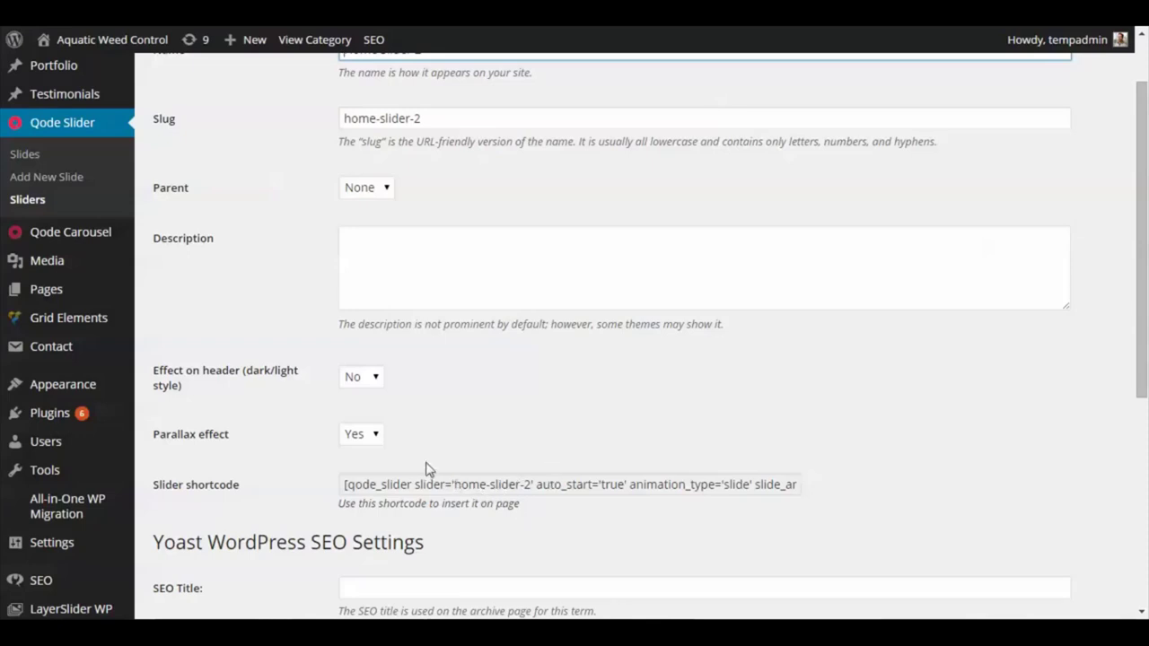
scroll(428, 470, "down", 2)
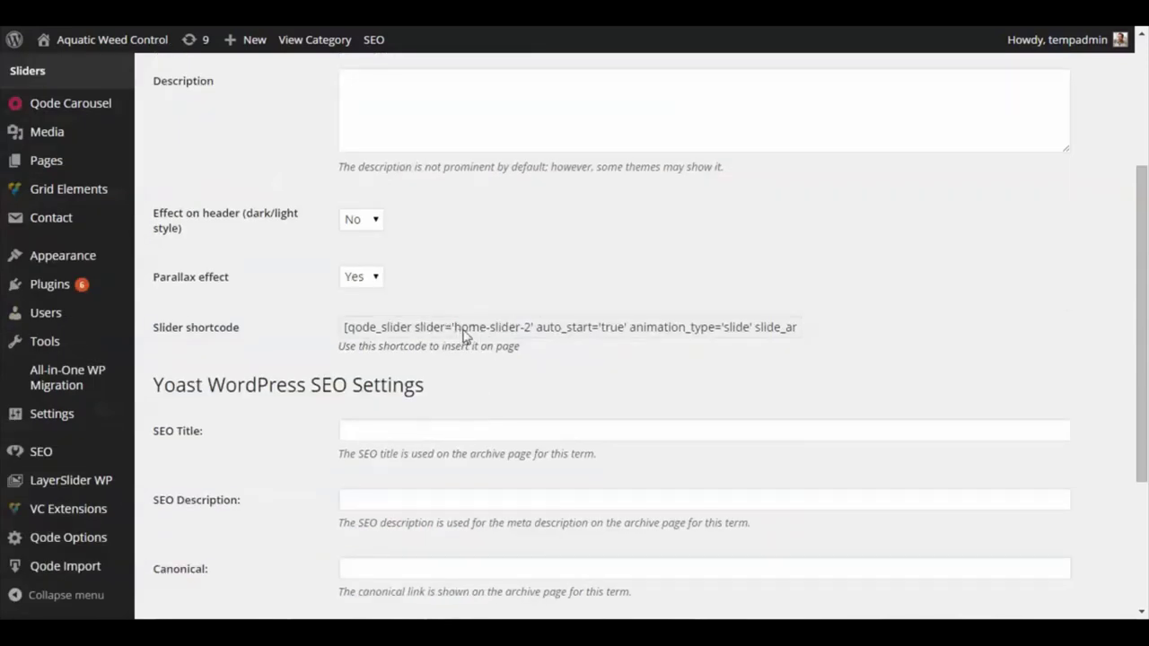
left_click(476, 332)
key("ctrl+a")
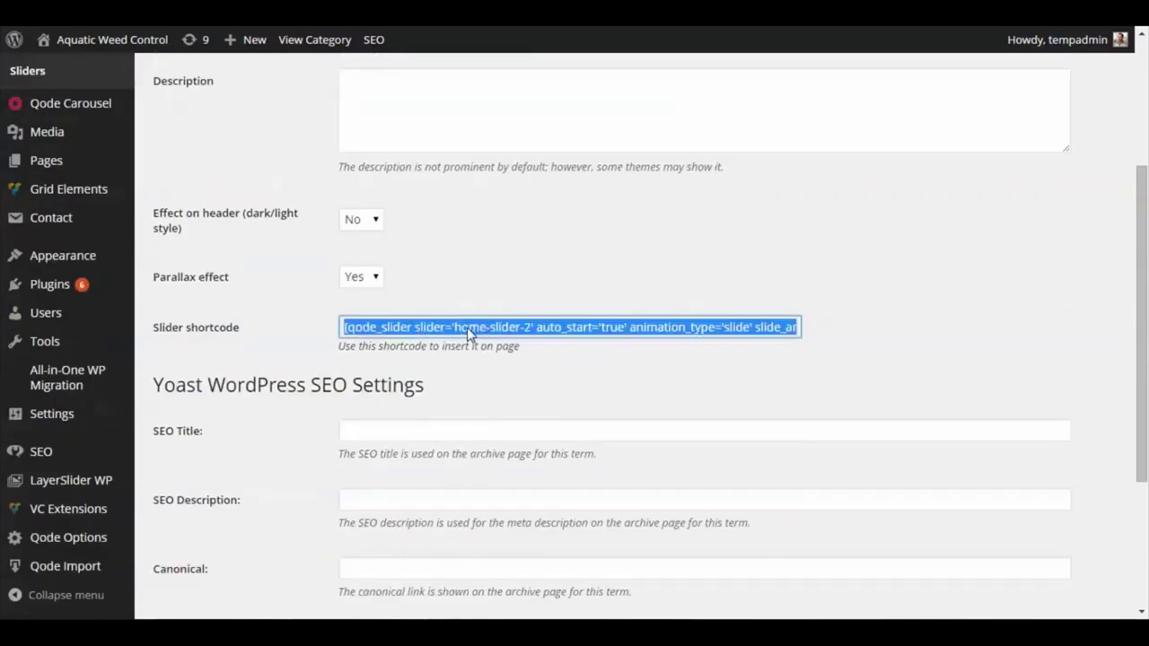
left_click(391, 330)
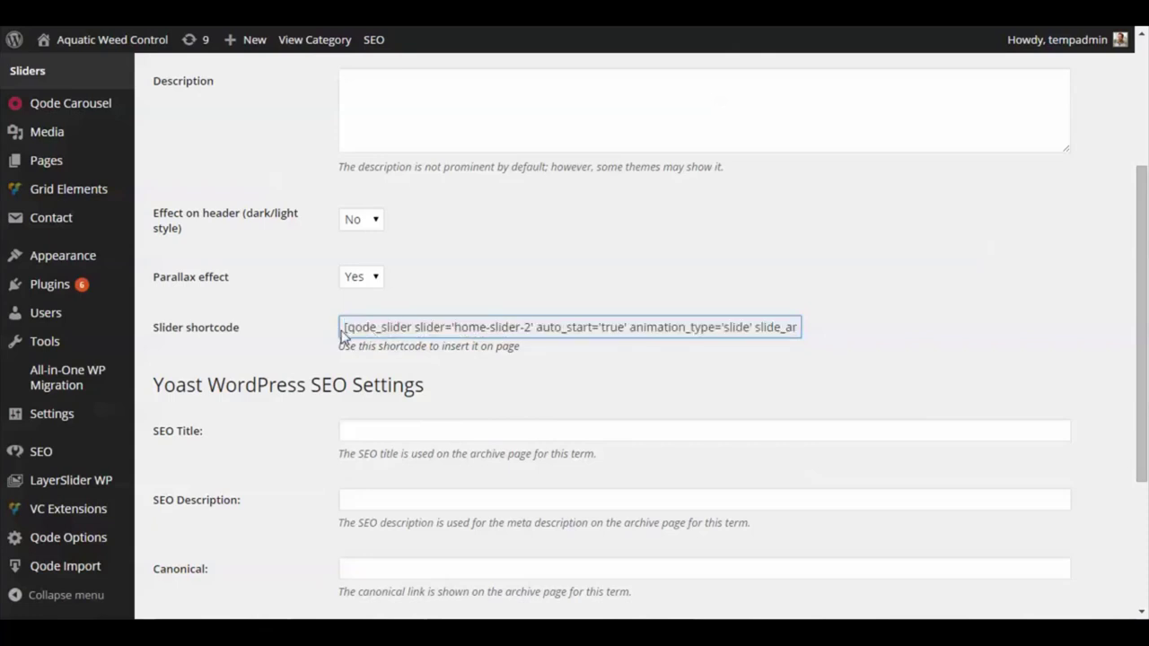
left_click_drag(346, 331, 1005, 328)
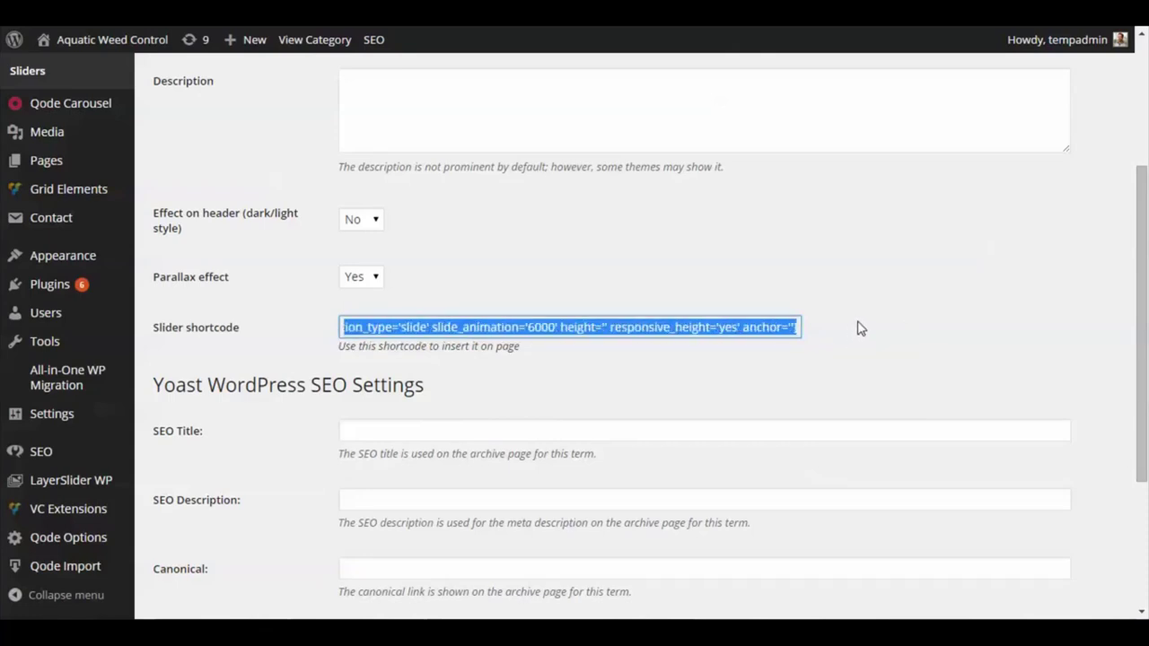
right_click(606, 345)
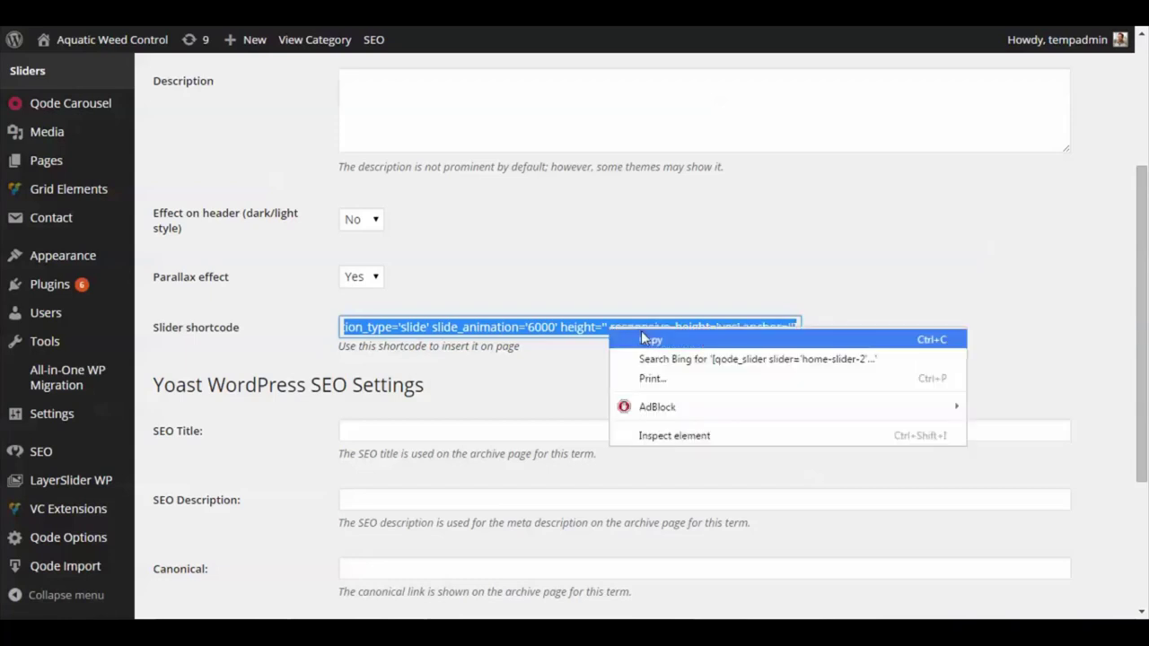
left_click(646, 335)
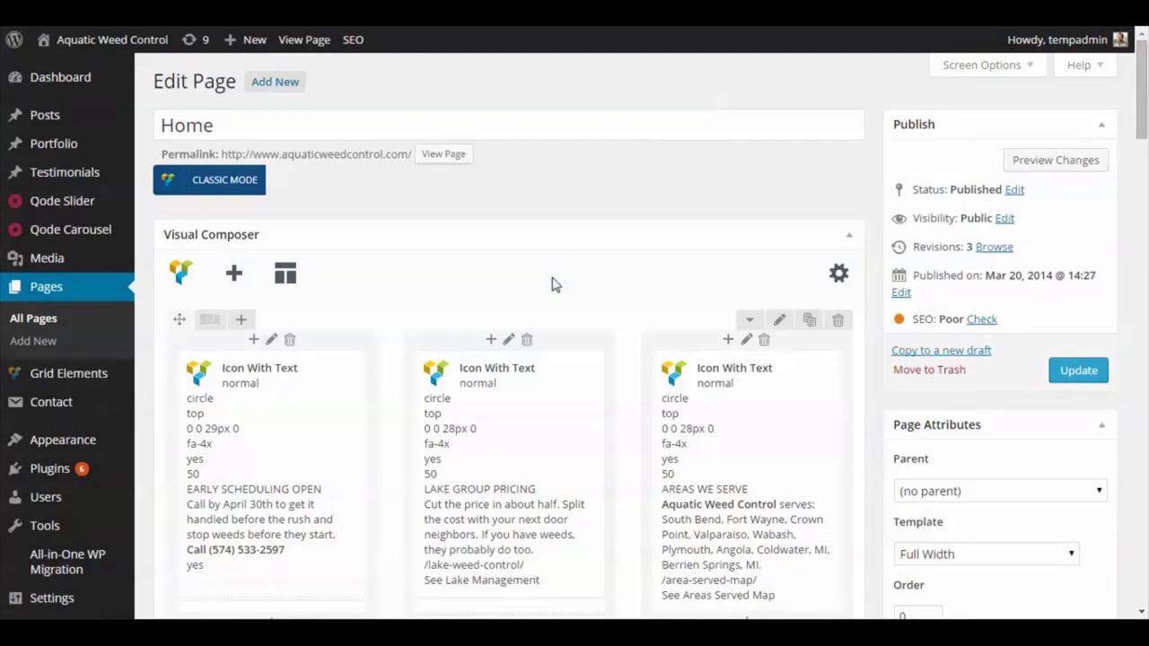
In the Home page's Layer Slider or Qode Slider Shortcode setting, add background_color='' to the shortcode
scroll(555, 269, "down", 10)
scroll(557, 251, "down", 8)
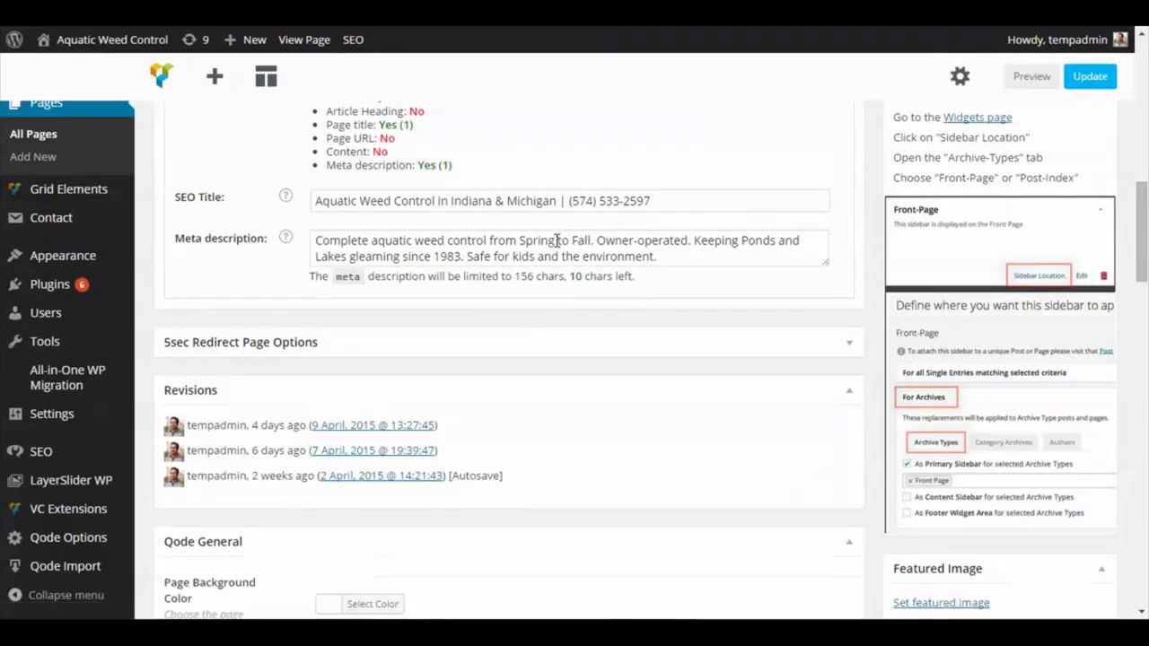
scroll(554, 244, "down", 1)
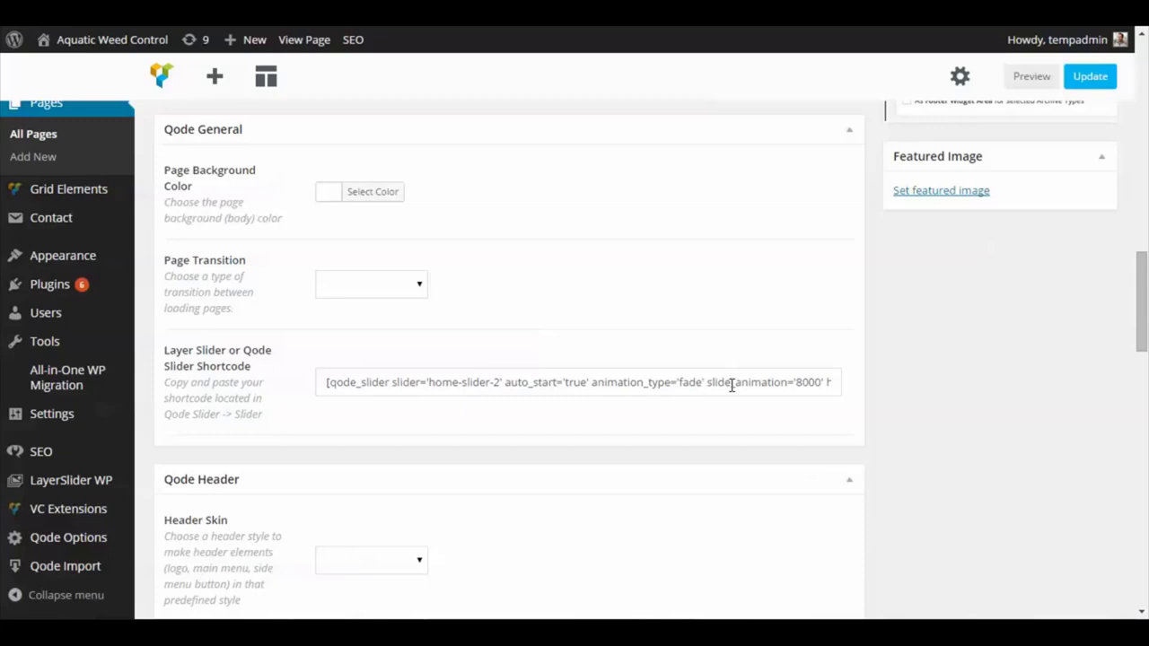
left_click(443, 383)
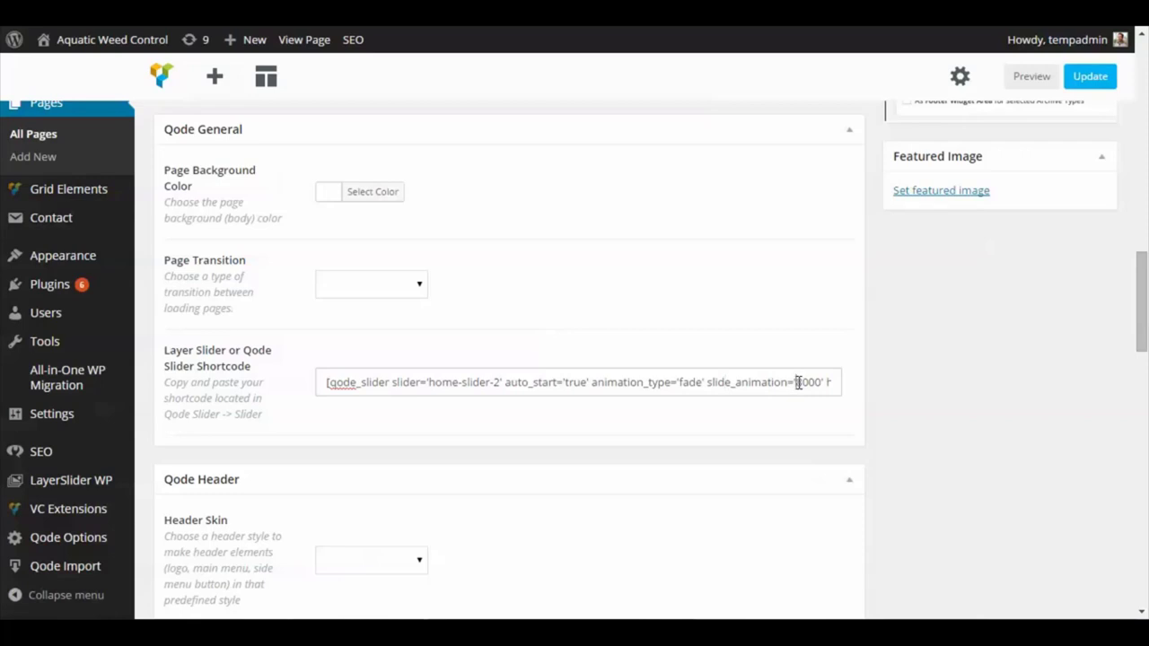
double_click(798, 383)
left_click(801, 382)
key("Right")
key("Right")
key("Right")
key("Right")
key("Right")
key("Right")
key("Right")
key("Right")
key("Right")
key("Right")
key("Right")
key("Right")
key("Right")
key("Right")
key("Right")
key("Right")
key("Right")
key("Right")
key("Right")
key("Right")
key("Right")
key("Right")
key("Right")
key("Right")
key("Right")
key("Right")
key("Right")
key("Right")
key("Right")
key("Right")
key("Right")
key("Right")
type("background_color=''")
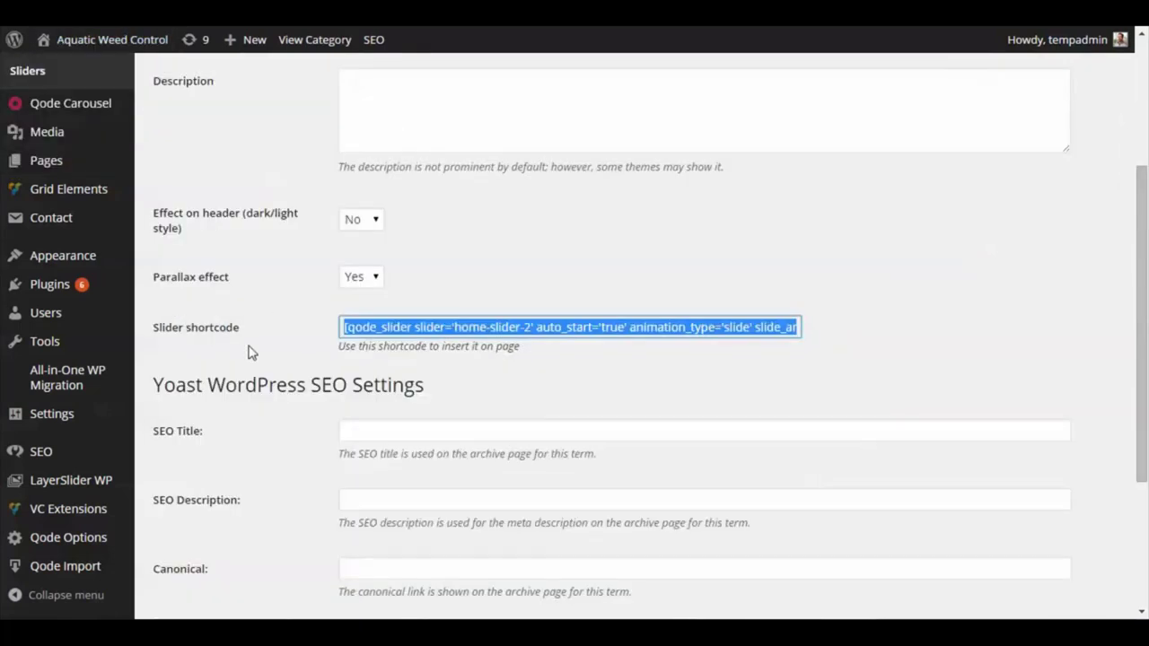
Return to the Qode Slider slides and open the EXCEPTIONAL POND MANAGEMENT slide for editing
left_click(287, 362)
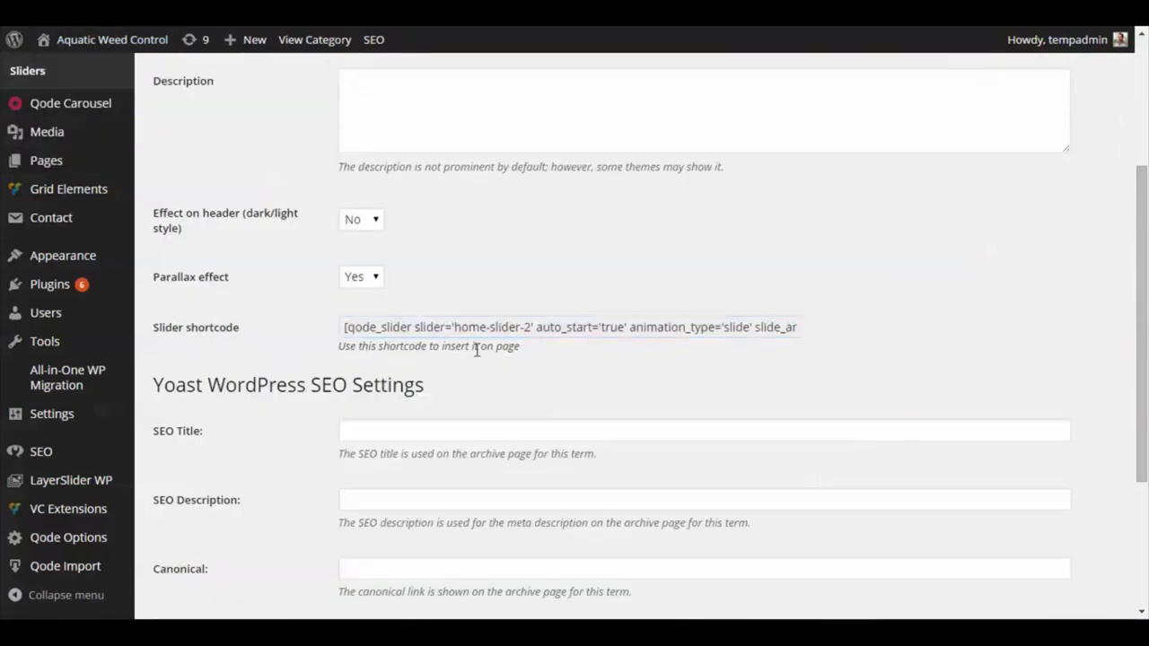
scroll(328, 350, "up", 3)
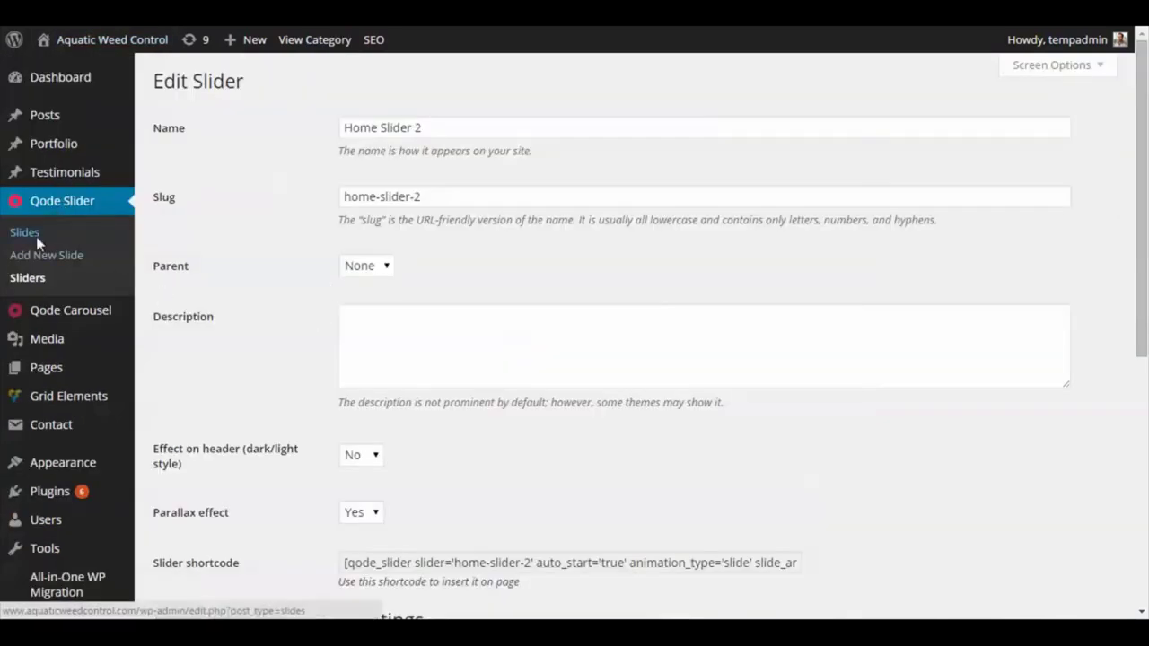
left_click(37, 236)
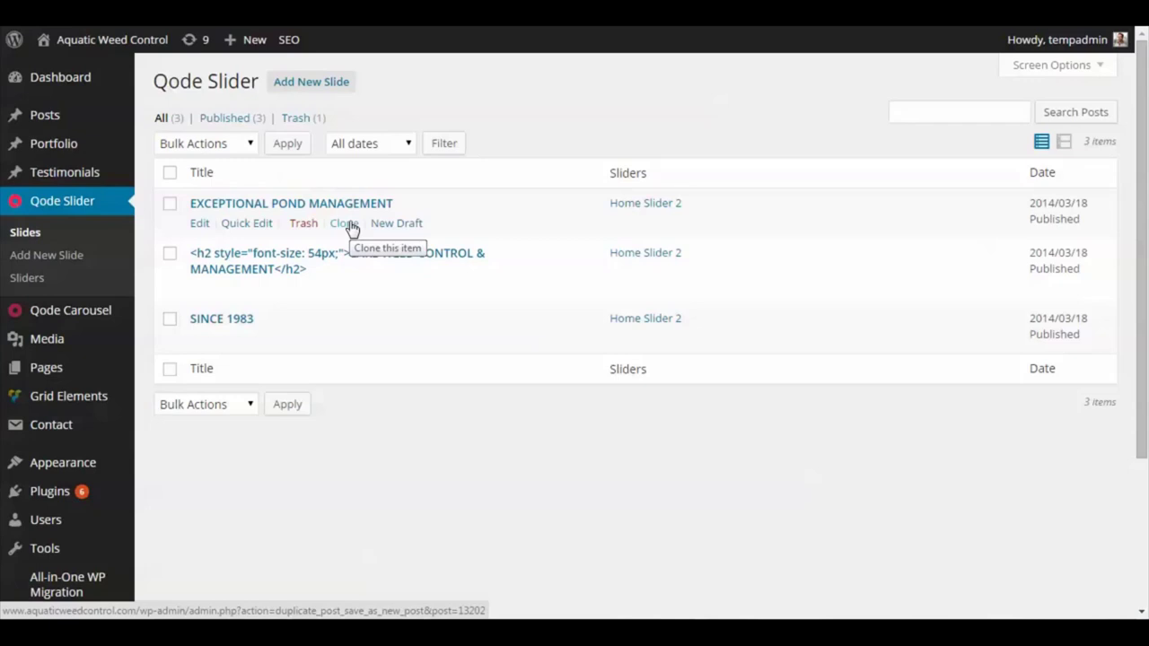
left_click(200, 228)
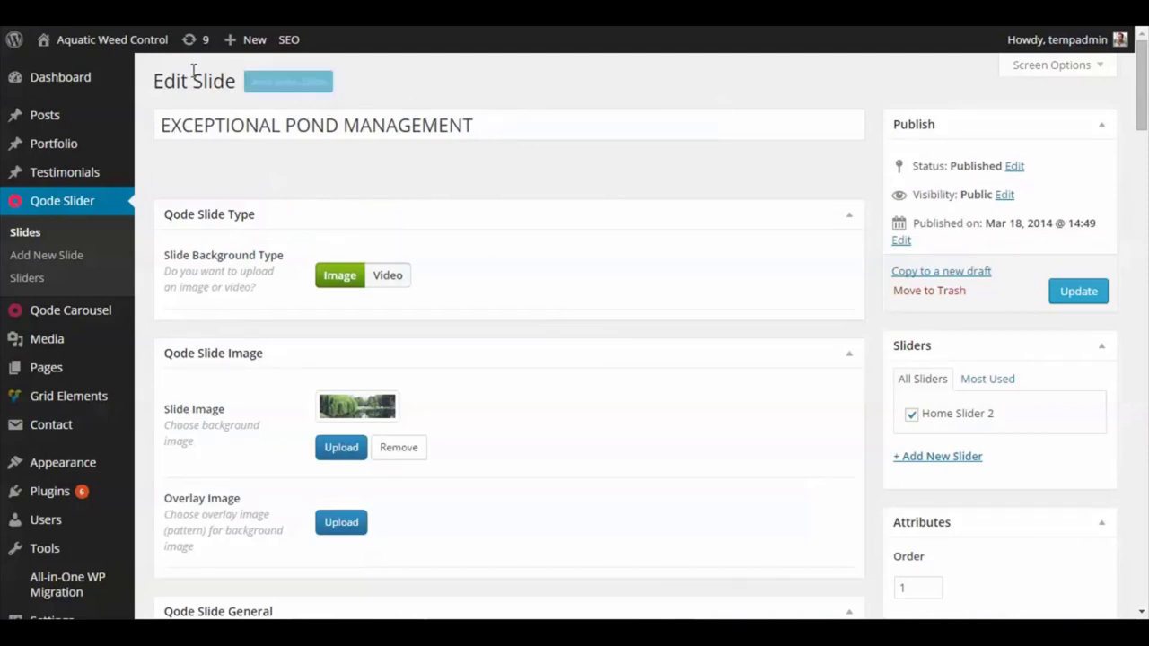
Open the live home page separately and compare its slides with the title and image in the slide editor
right_click(84, 75)
left_click(125, 80)
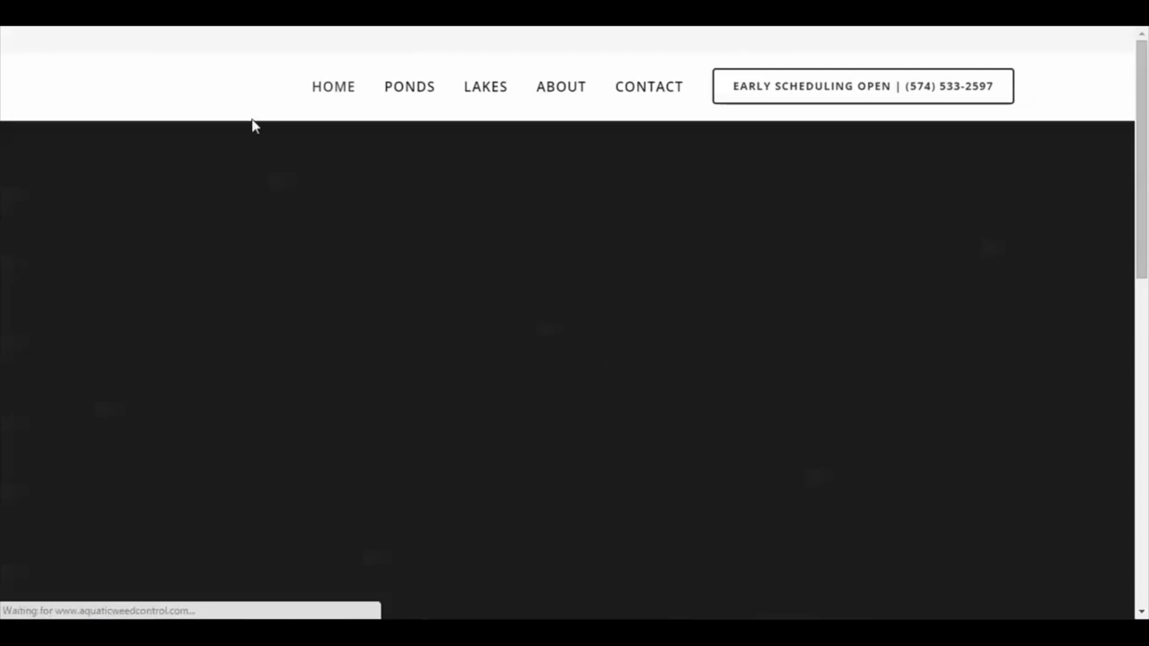
key("ctrl+shift+Tab")
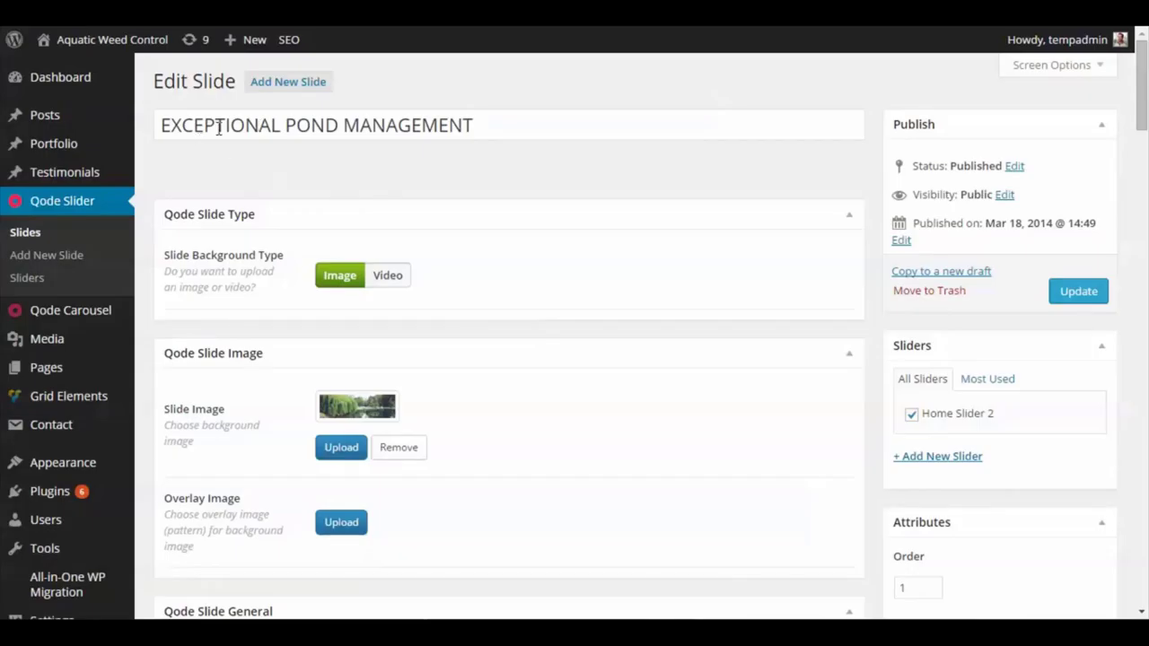
key("ctrl+Tab")
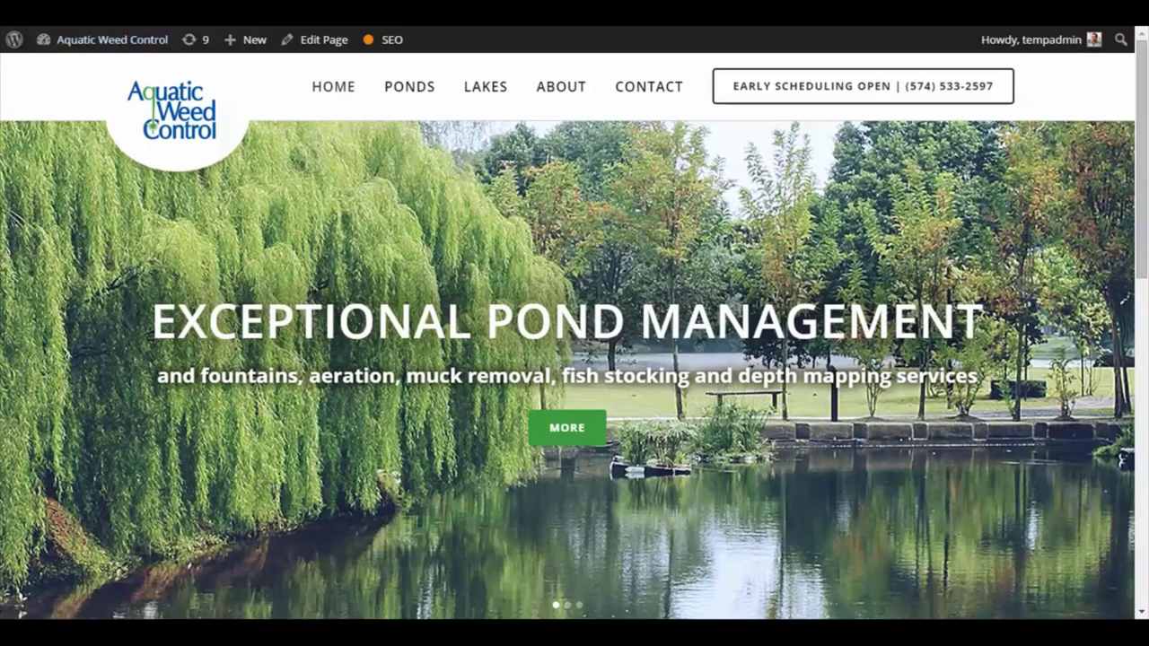
key("ctrl+shift+Tab")
scroll(402, 312, "down", 3)
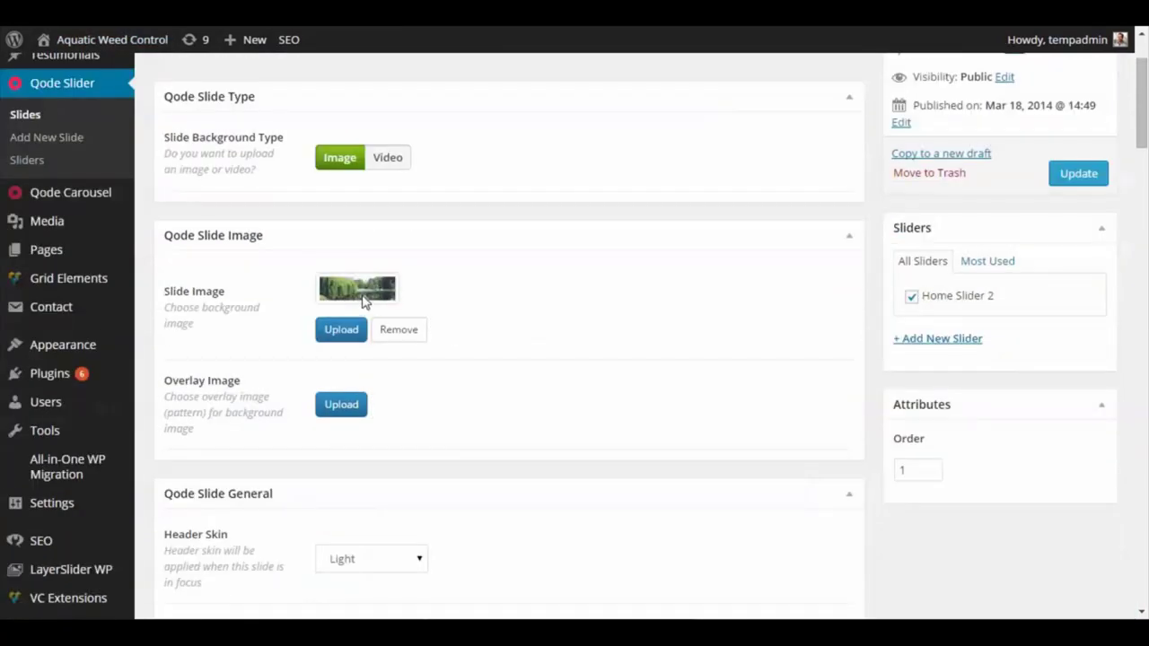
key("ctrl+Tab")
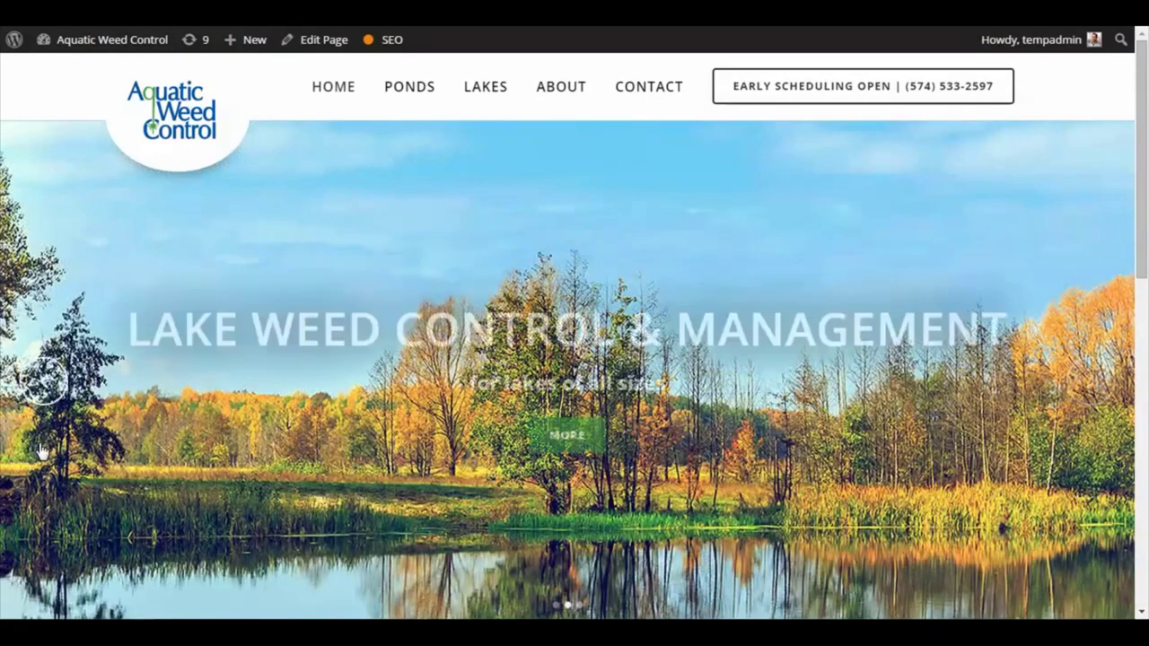
left_click(42, 380)
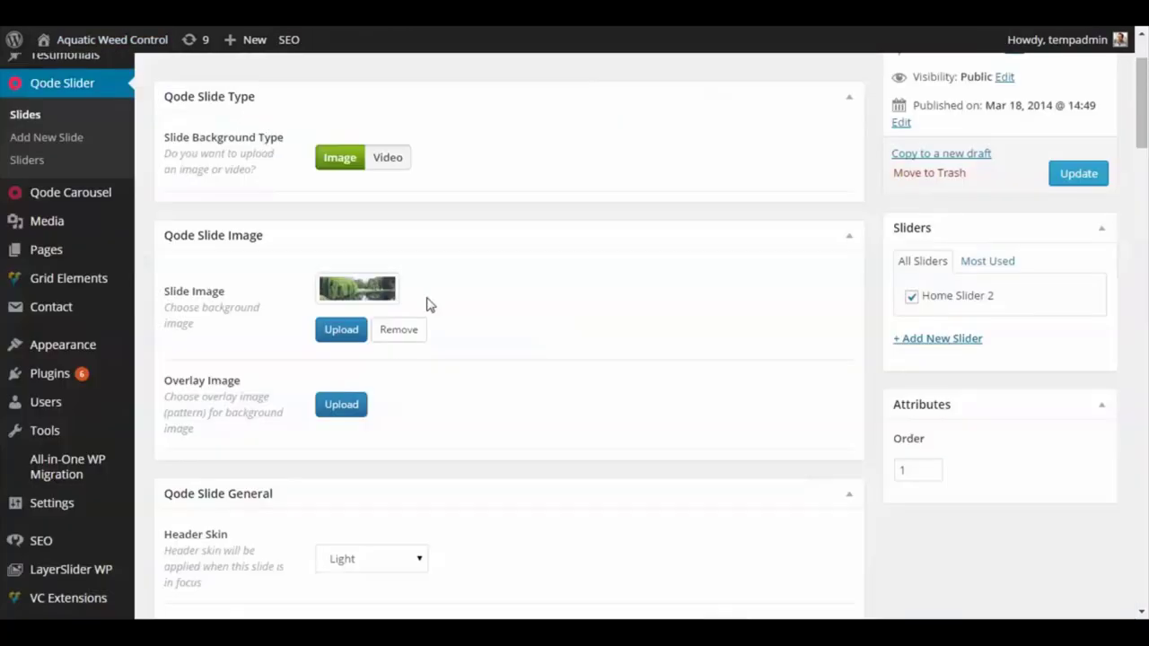
Review the slide's general, title, subtitle, text, graphic, button and content positioning settings
scroll(413, 323, "down", 2)
scroll(397, 342, "down", 9)
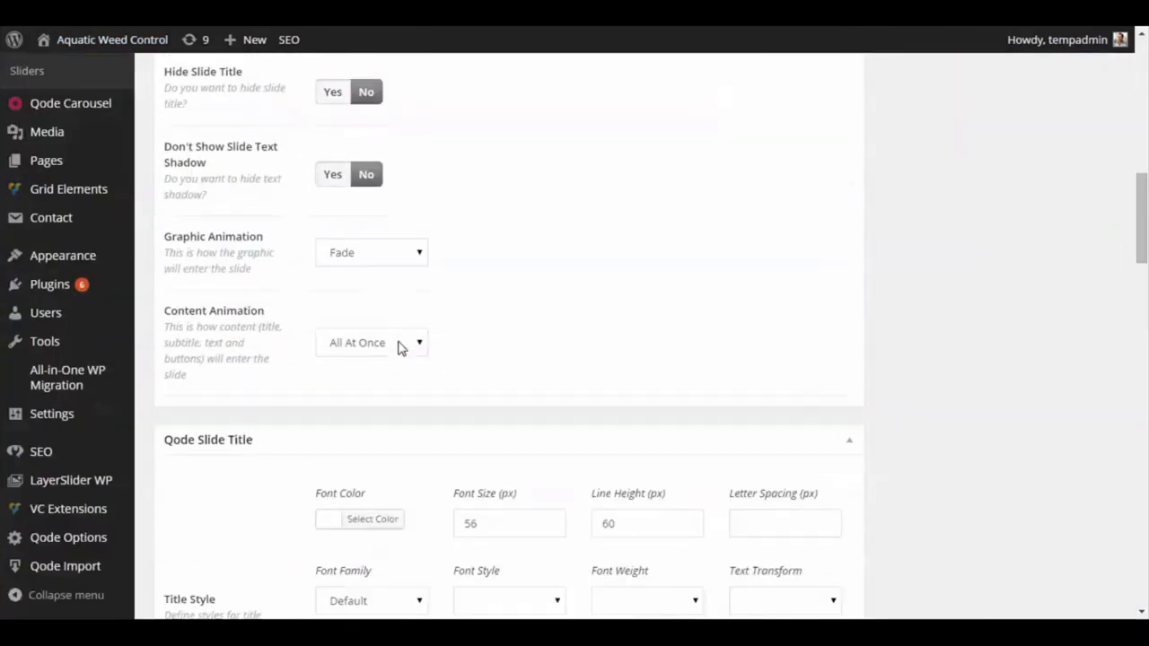
scroll(397, 346, "down", 8)
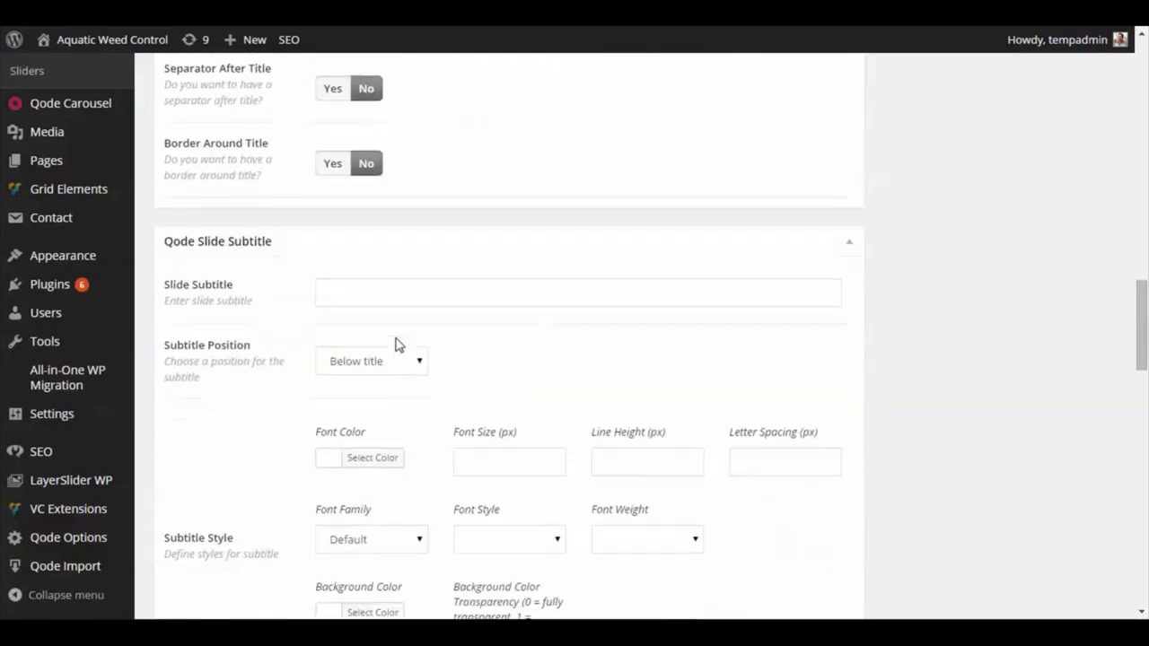
scroll(398, 343, "down", 6)
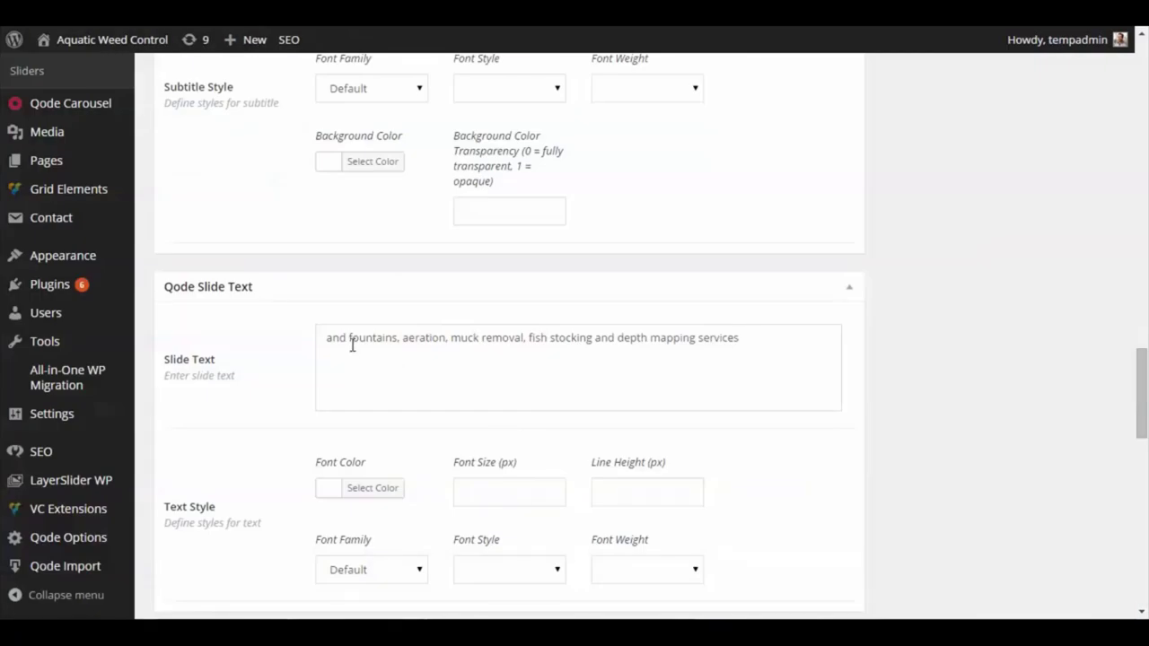
scroll(198, 295, "down", 6)
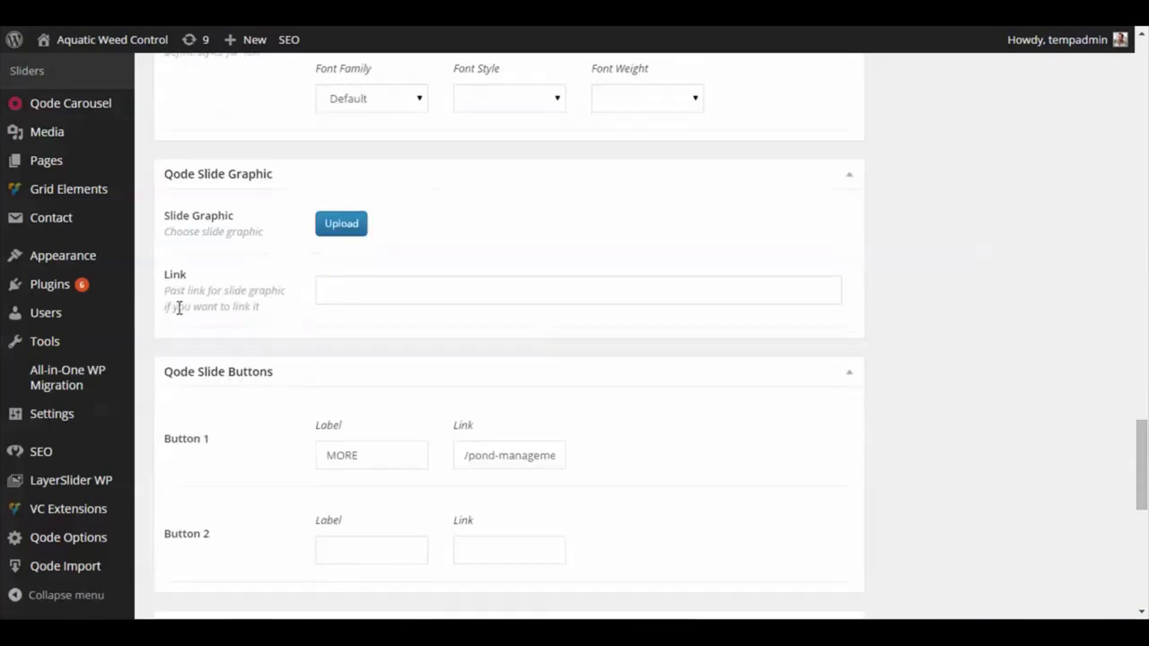
scroll(178, 308, "down", 5)
scroll(226, 405, "up", 20)
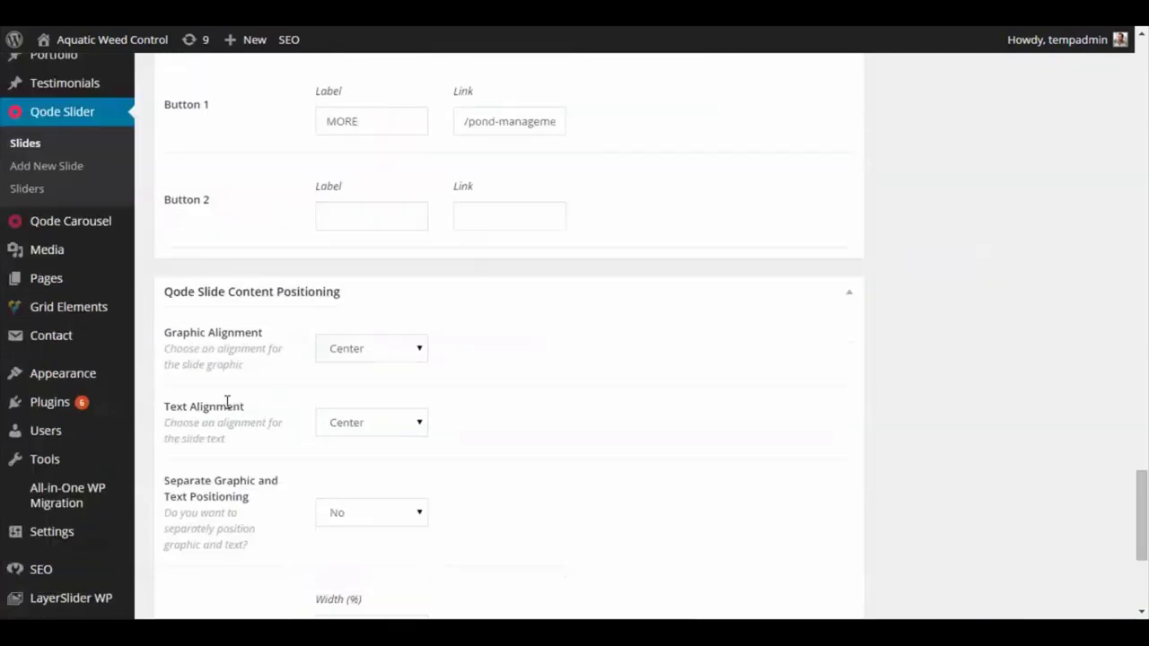
scroll(226, 408, "up", 3)
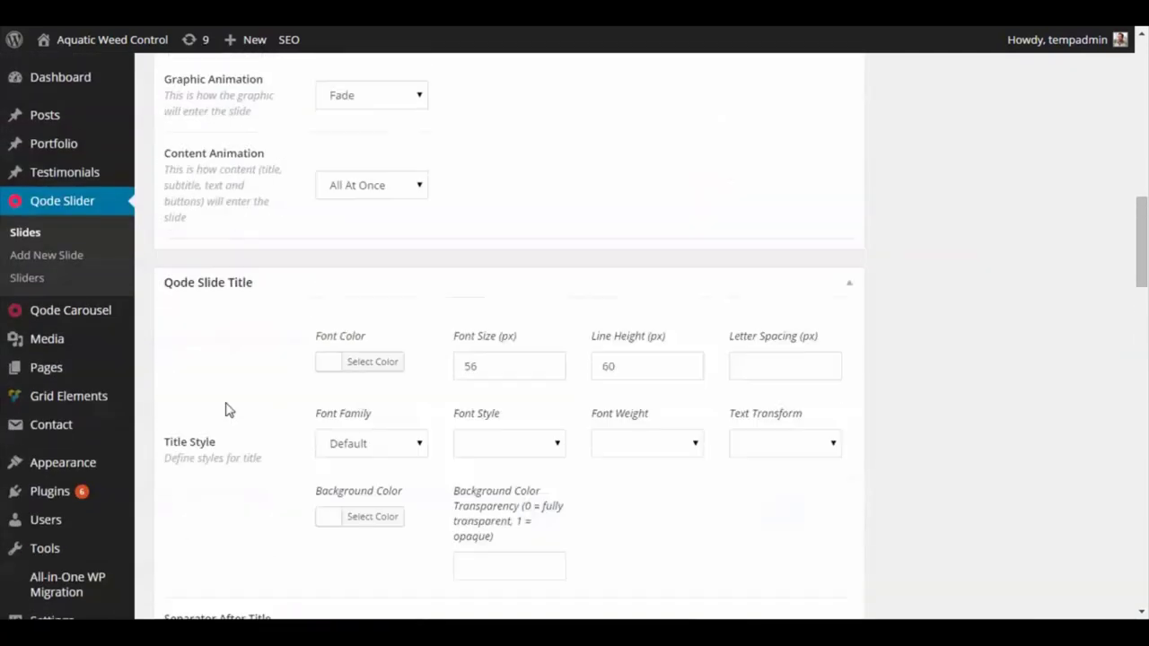
scroll(236, 436, "down", 3)
scroll(225, 415, "up", 6)
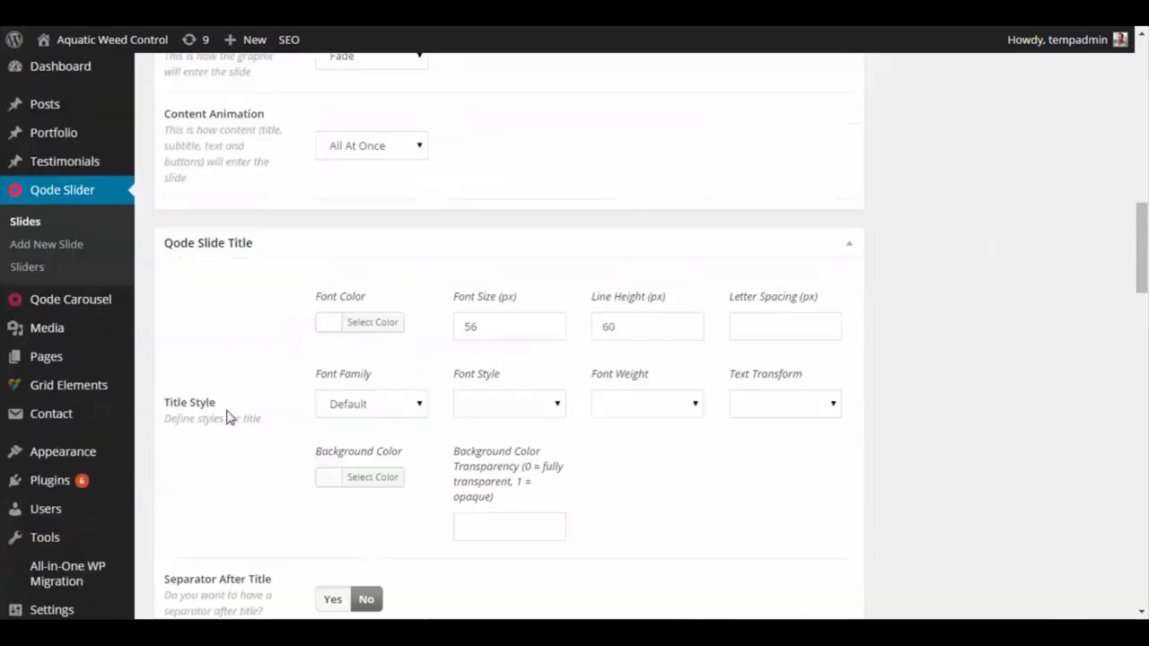
scroll(477, 433, "up", 4)
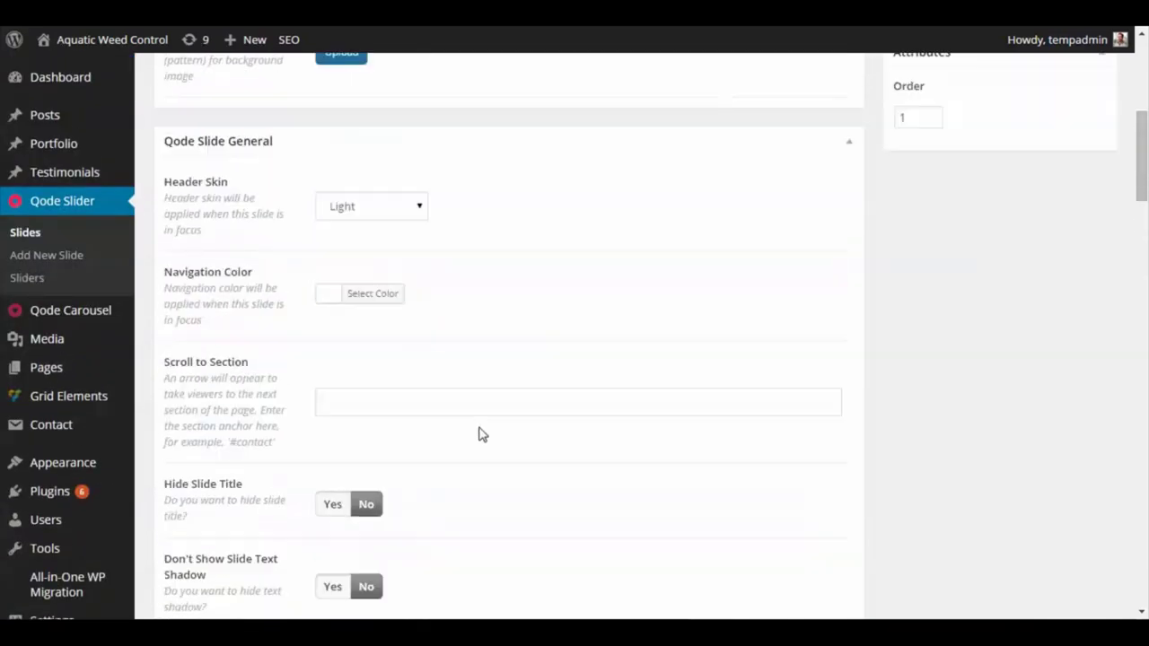
scroll(485, 456, "down", 12)
scroll(490, 460, "down", 7)
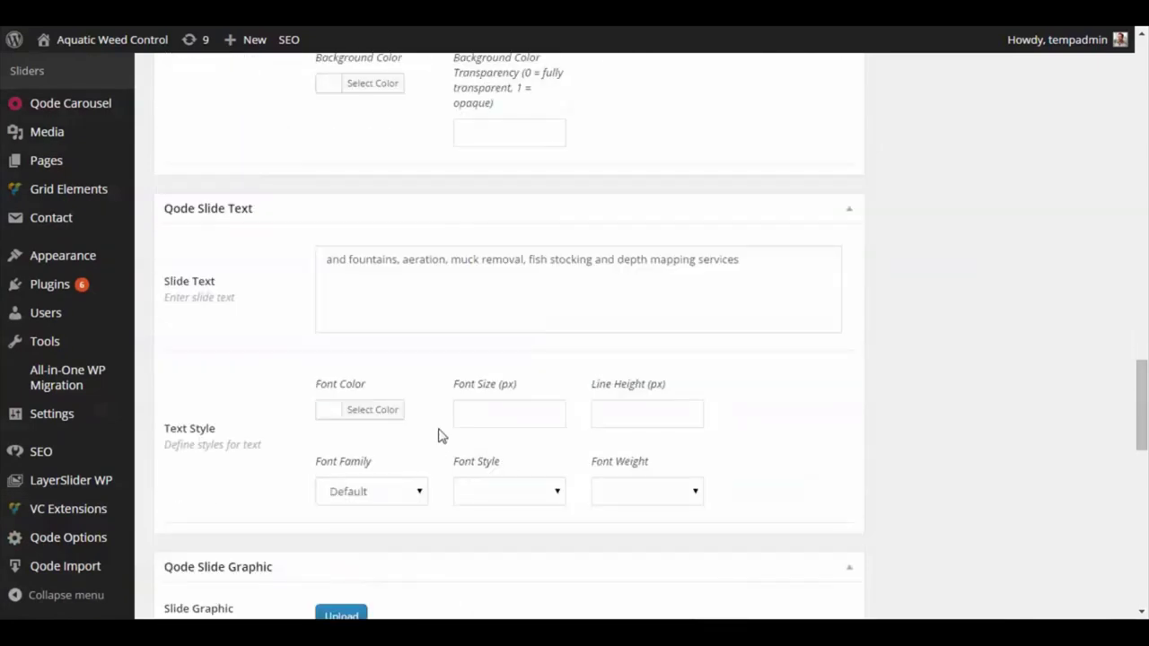
scroll(242, 382, "down", 6)
scroll(241, 381, "down", 2)
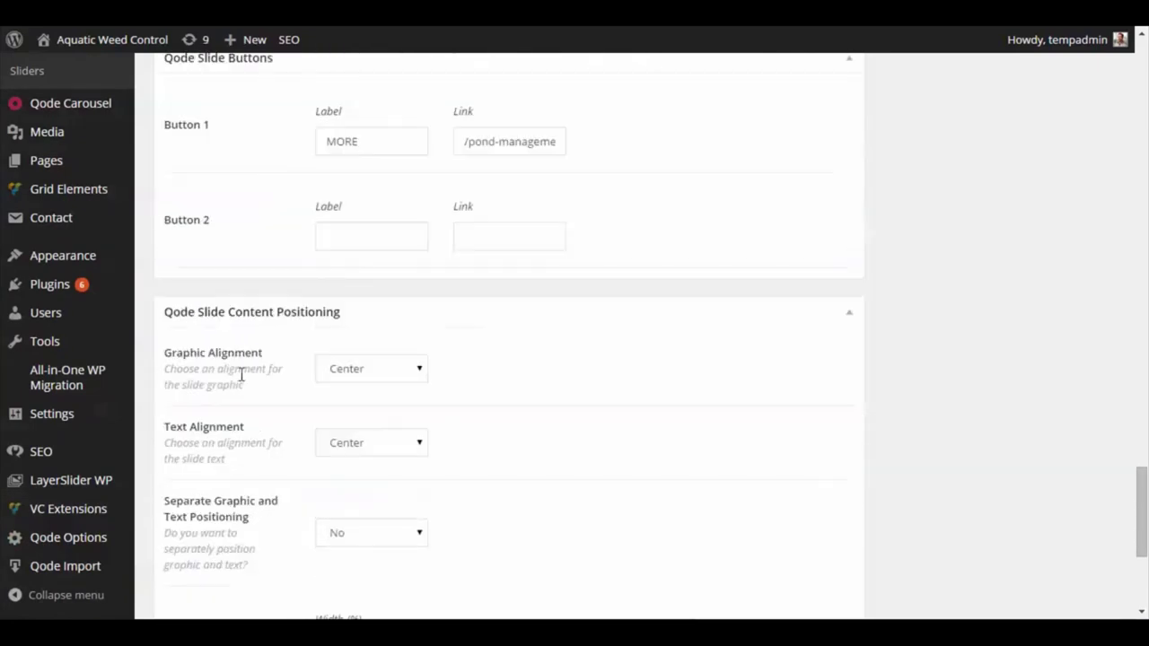
scroll(242, 375, "down", 4)
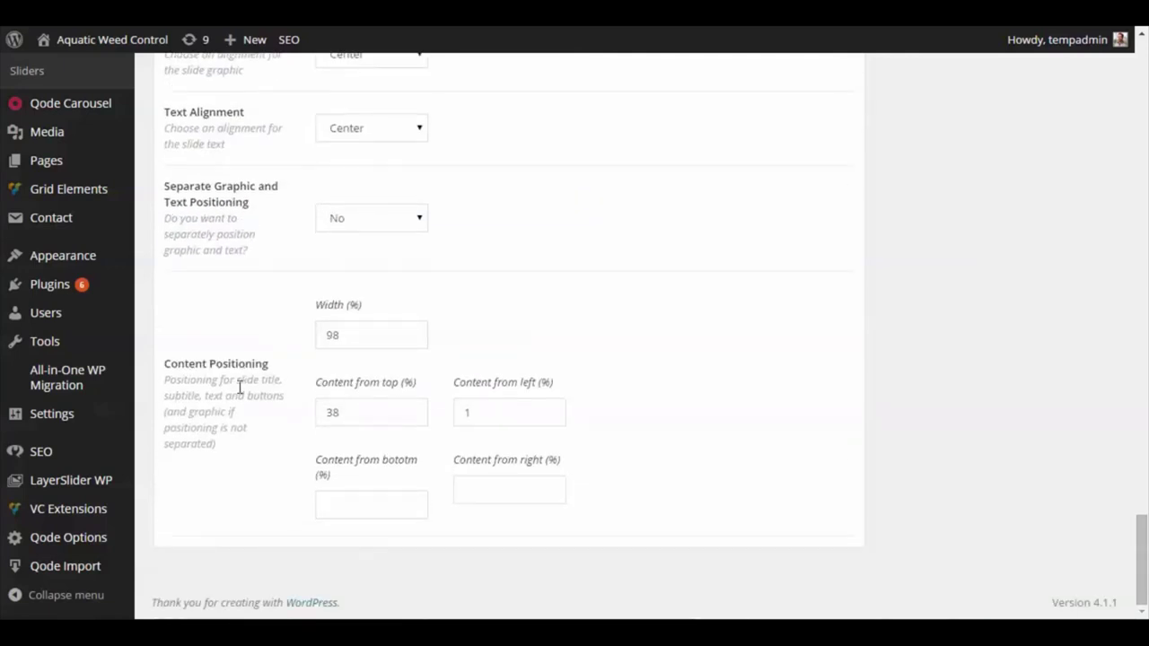
Review the slide's text and graphic settings and inspect the label and link of Button 1
scroll(238, 476, "up", 1)
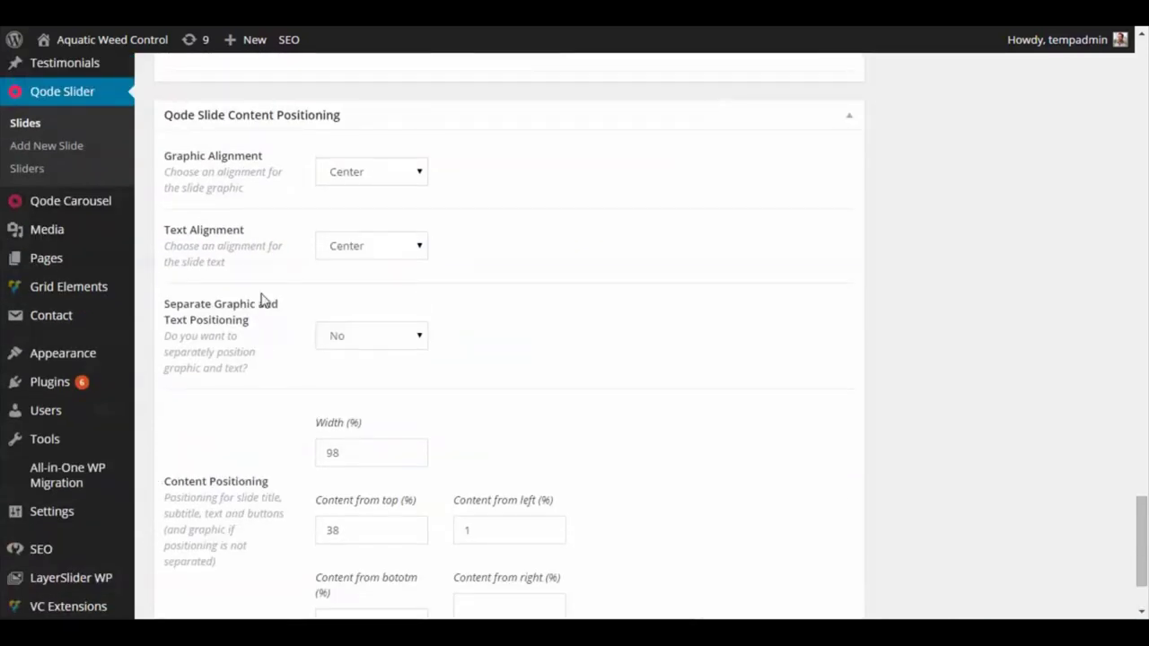
scroll(258, 382, "up", 4)
scroll(266, 464, "up", 3)
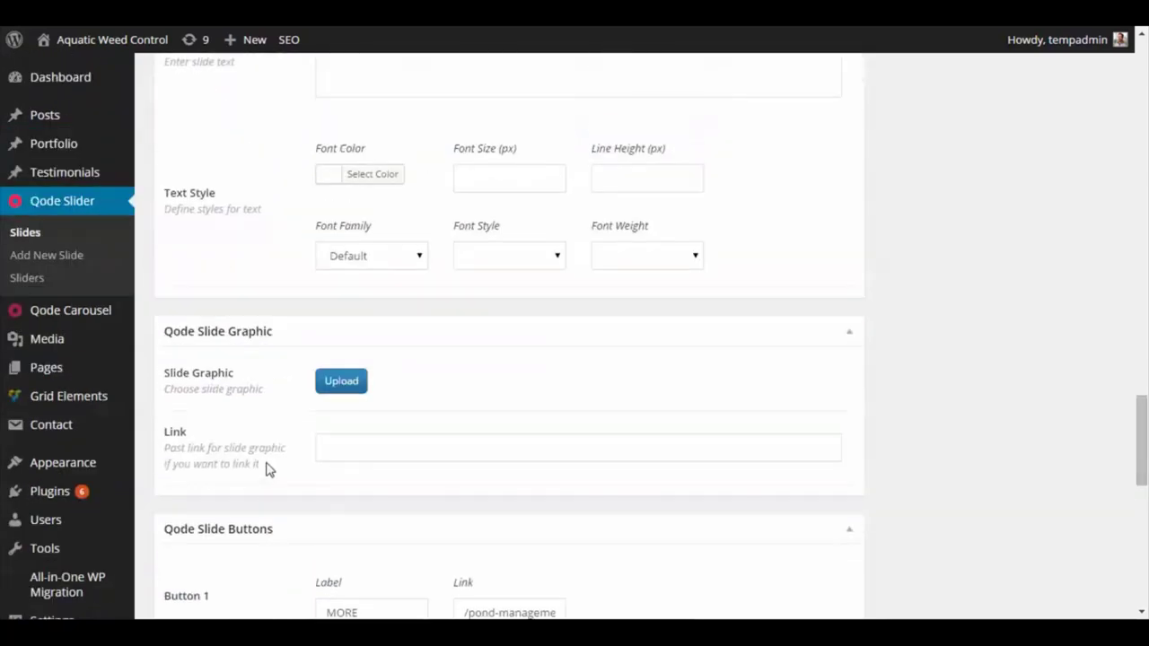
scroll(251, 449, "up", 5)
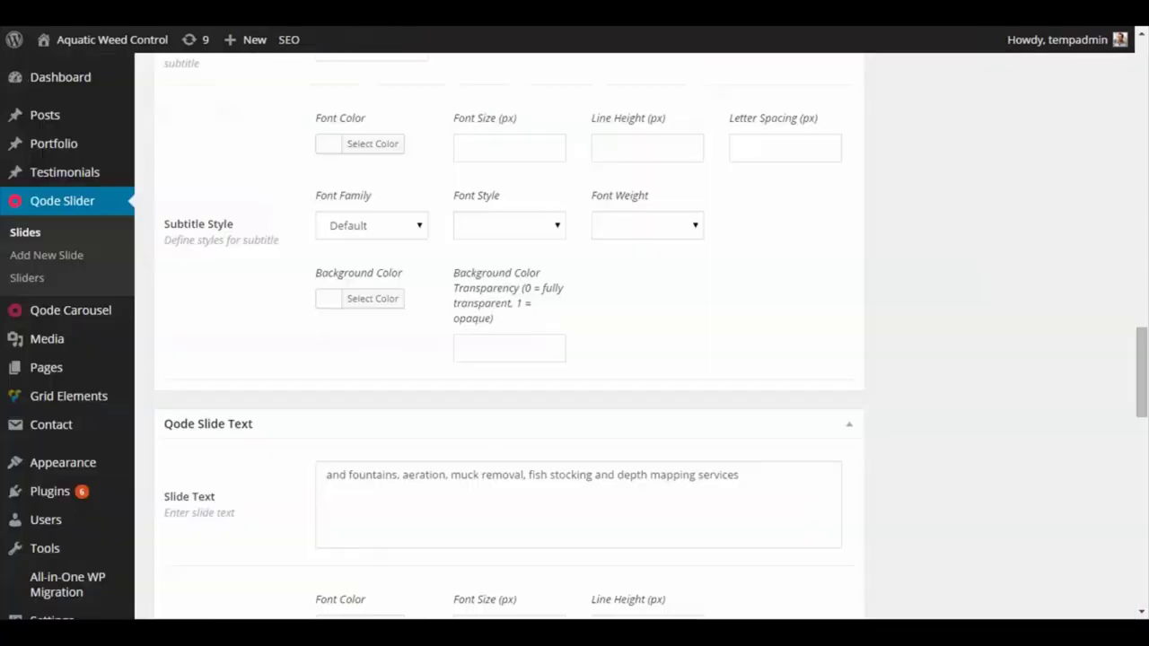
scroll(236, 341, "down", 9)
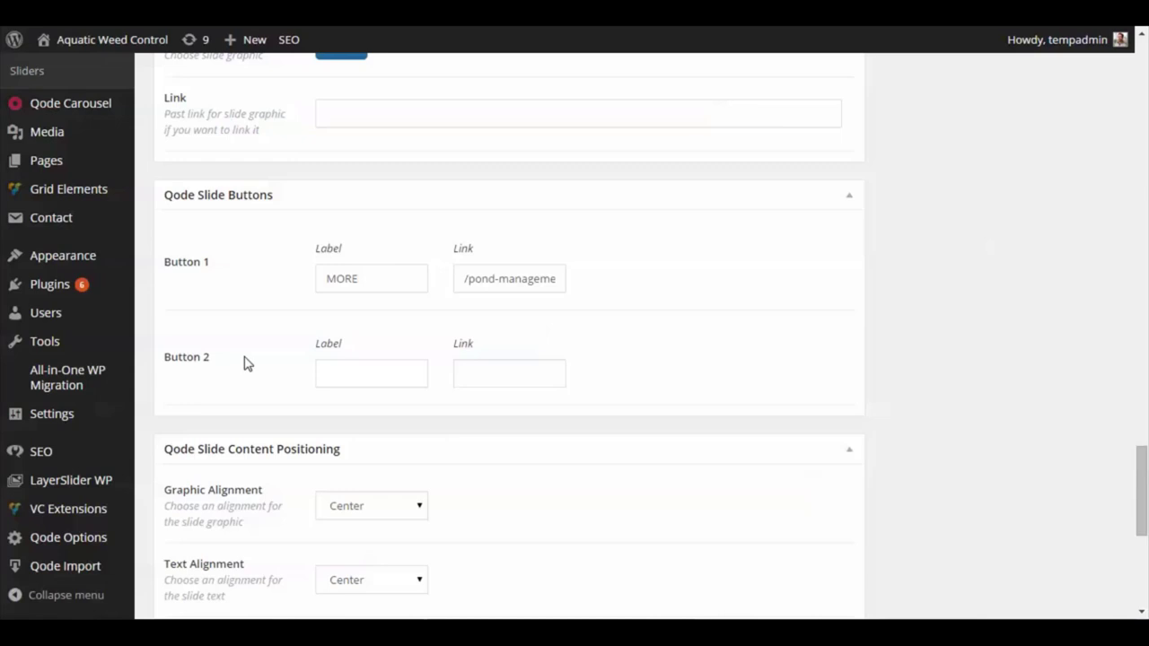
double_click(316, 279)
left_click_drag(464, 284, 639, 273)
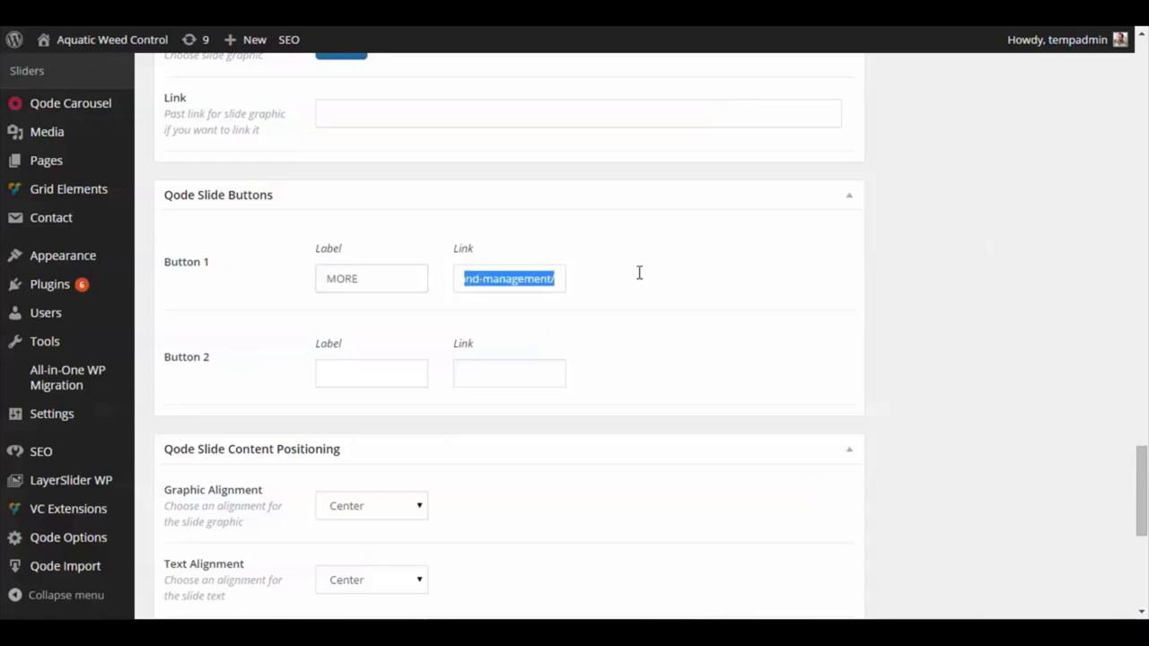
left_click(665, 280)
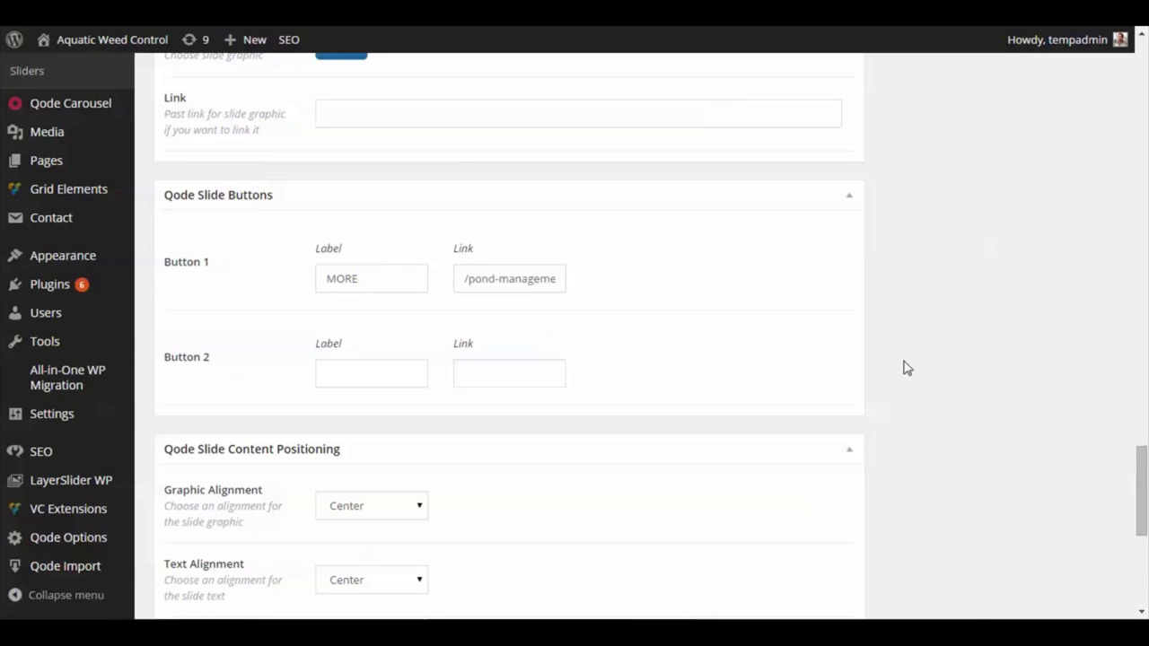
Examine the slide's graphic alignment, text alignment, separate positioning option and content positioning percentages
scroll(905, 372, "down", 5)
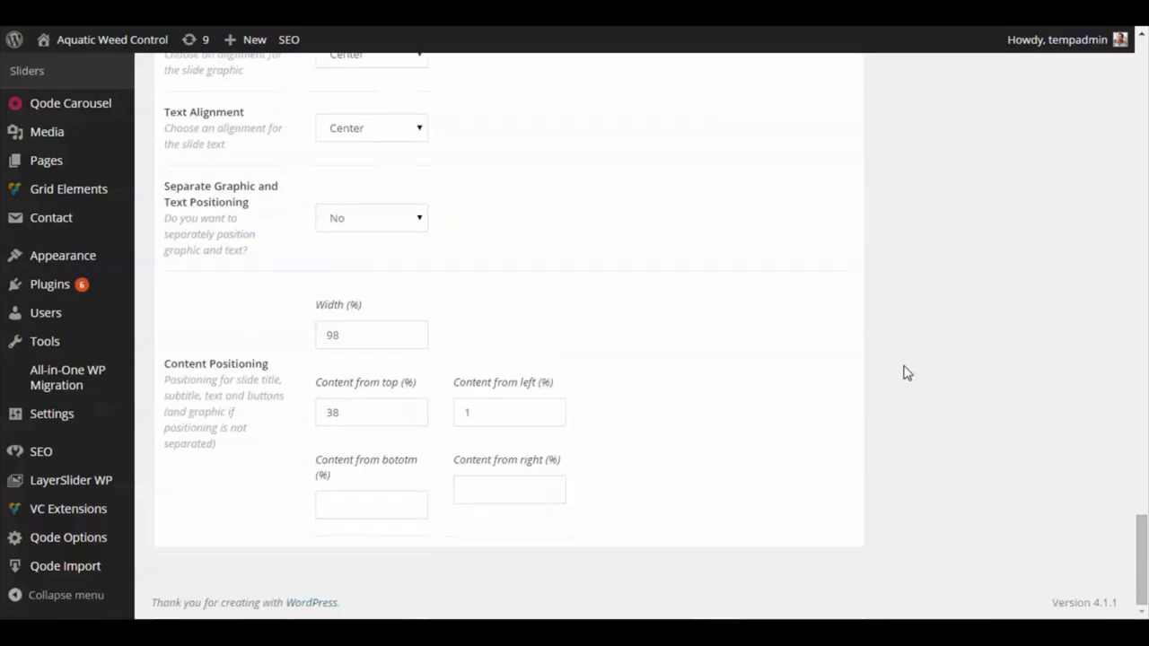
scroll(709, 468, "up", 2)
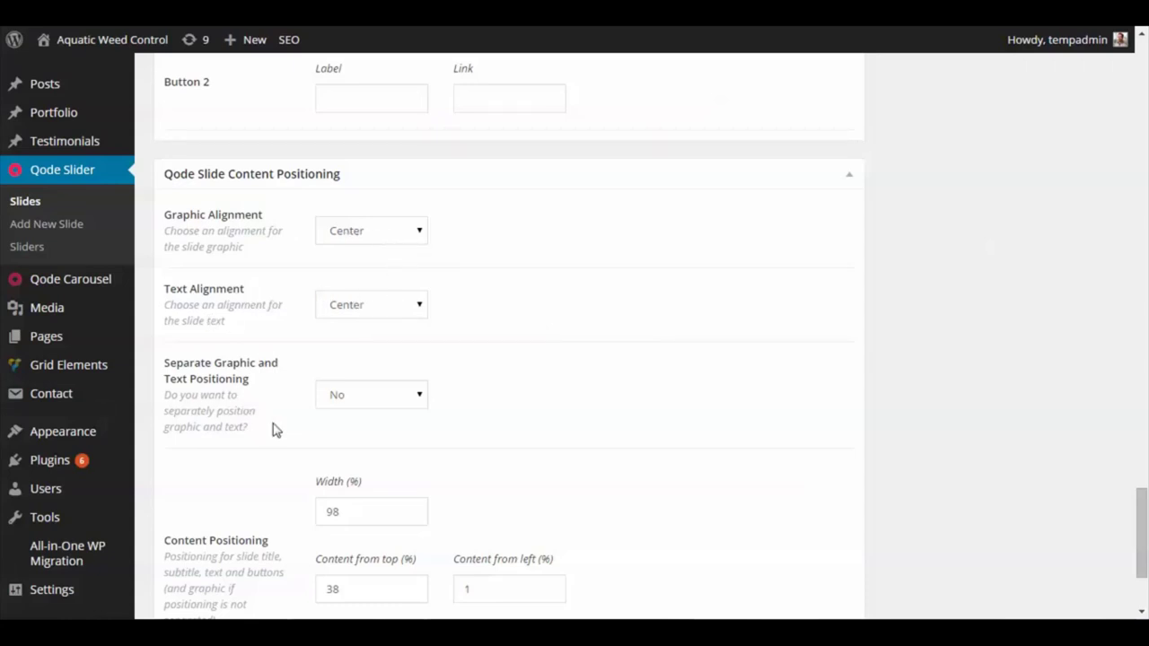
scroll(220, 393, "down", 2)
scroll(225, 458, "up", 2)
scroll(220, 462, "down", 2)
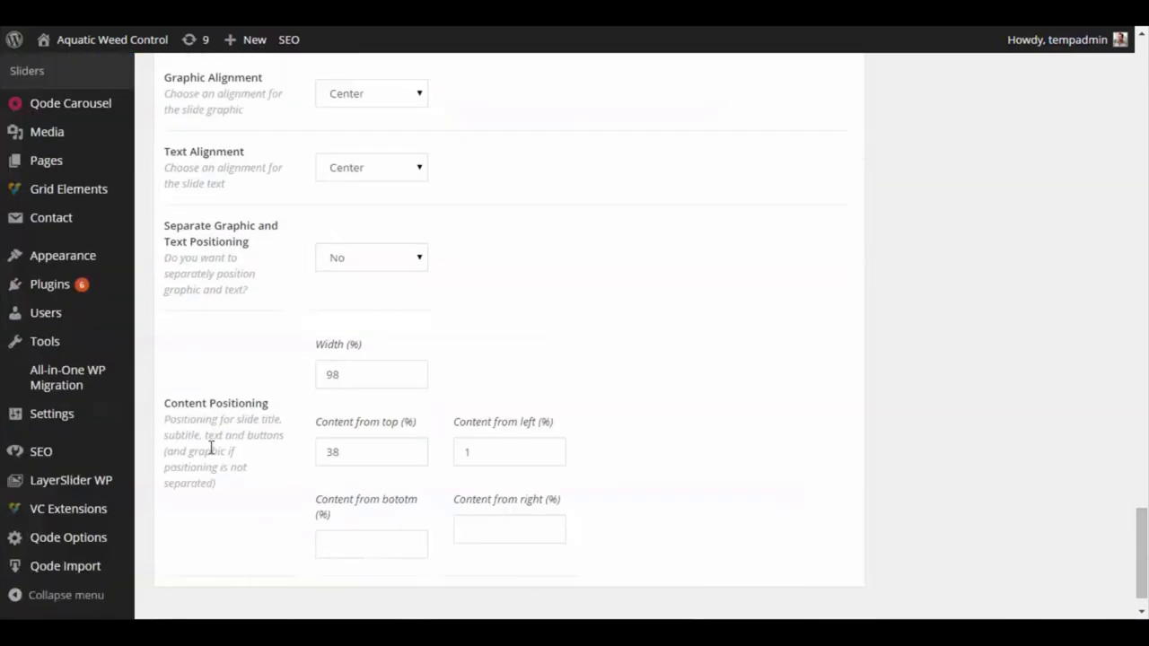
scroll(590, 395, "up", 8)
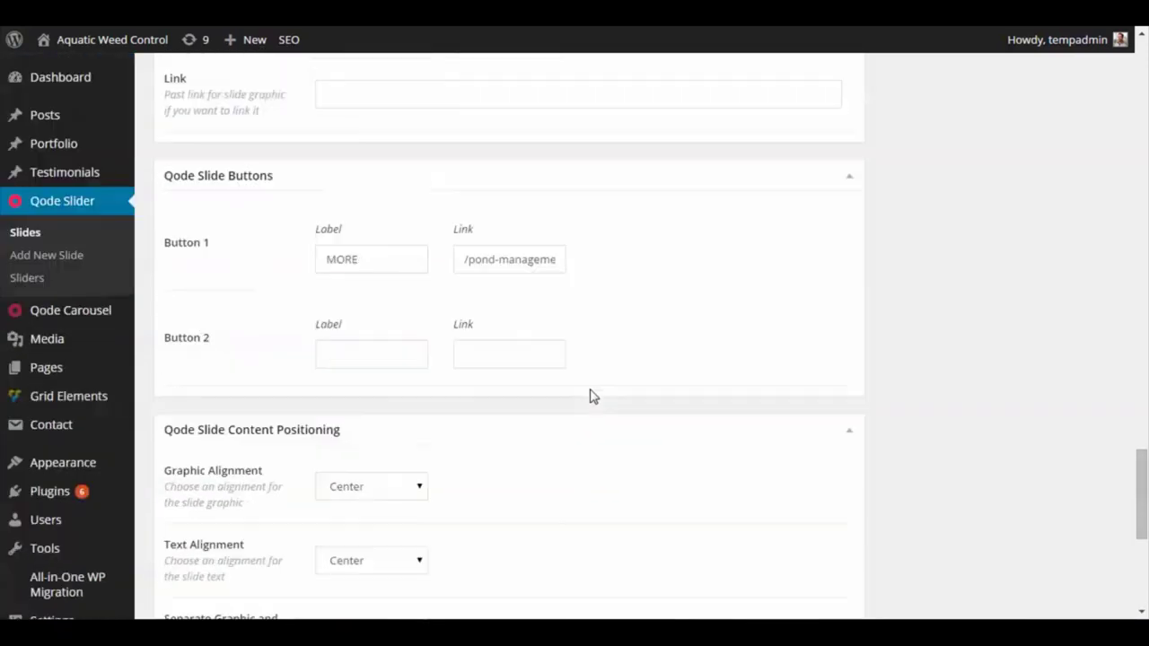
Review the slide's subtitle position and style, the title's separator and border options, and the animation settings
scroll(616, 464, "up", 8)
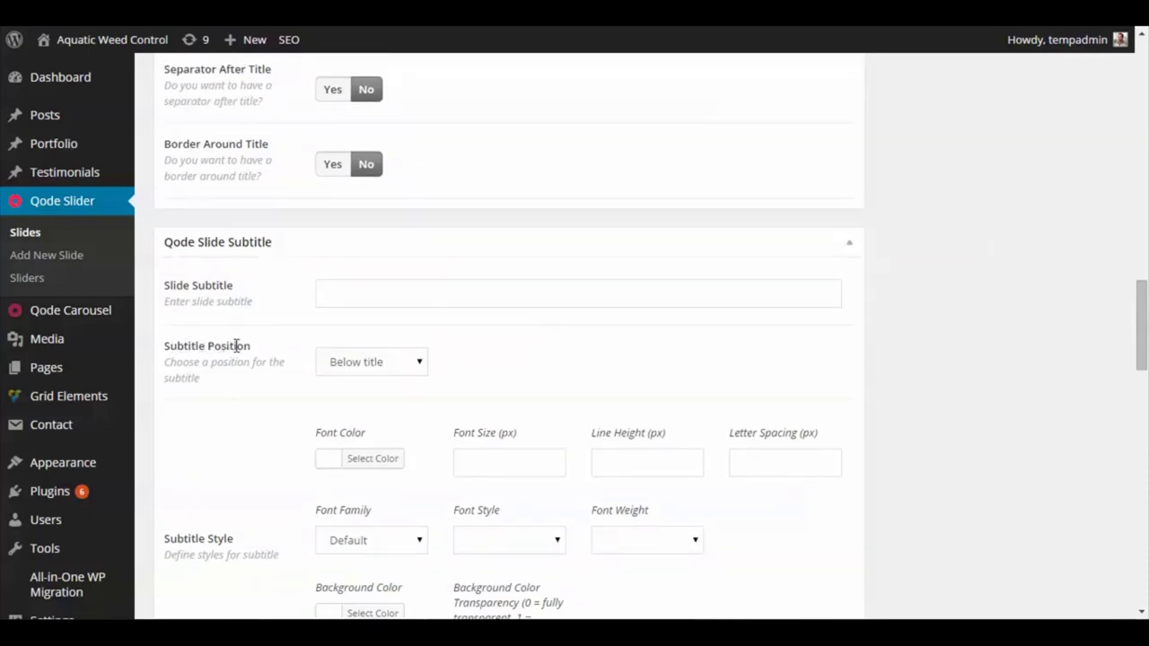
scroll(238, 398, "down", 5)
scroll(236, 395, "up", 6)
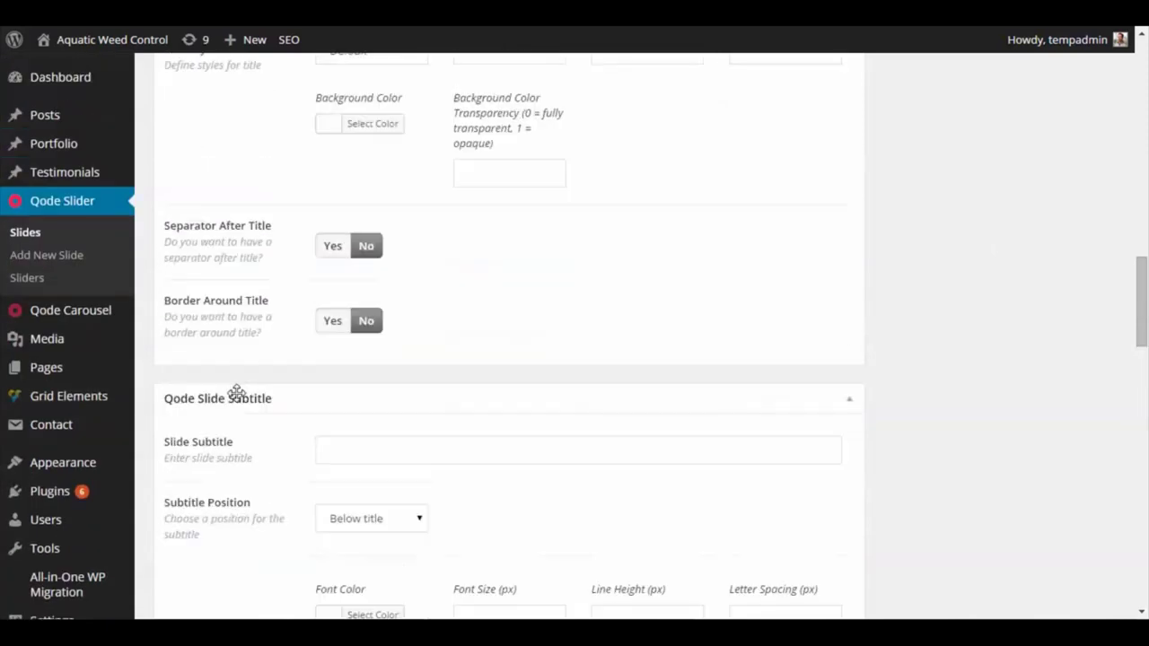
scroll(238, 408, "up", 3)
scroll(237, 408, "down", 4)
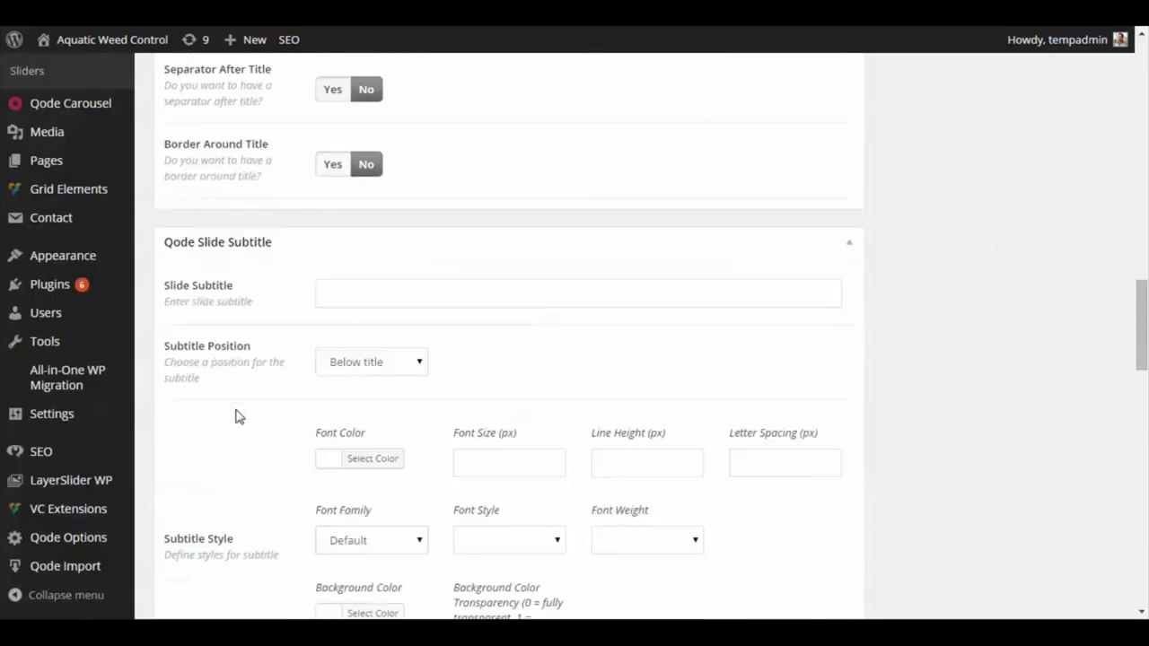
scroll(239, 415, "down", 1)
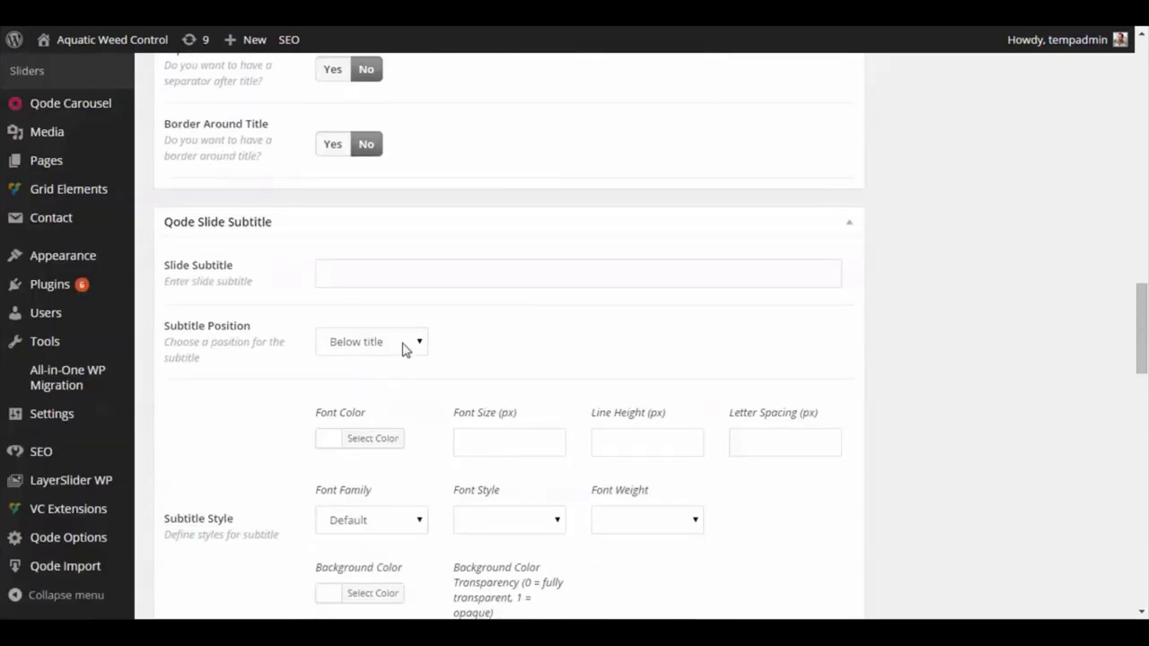
scroll(242, 407, "up", 7)
scroll(245, 415, "up", 2)
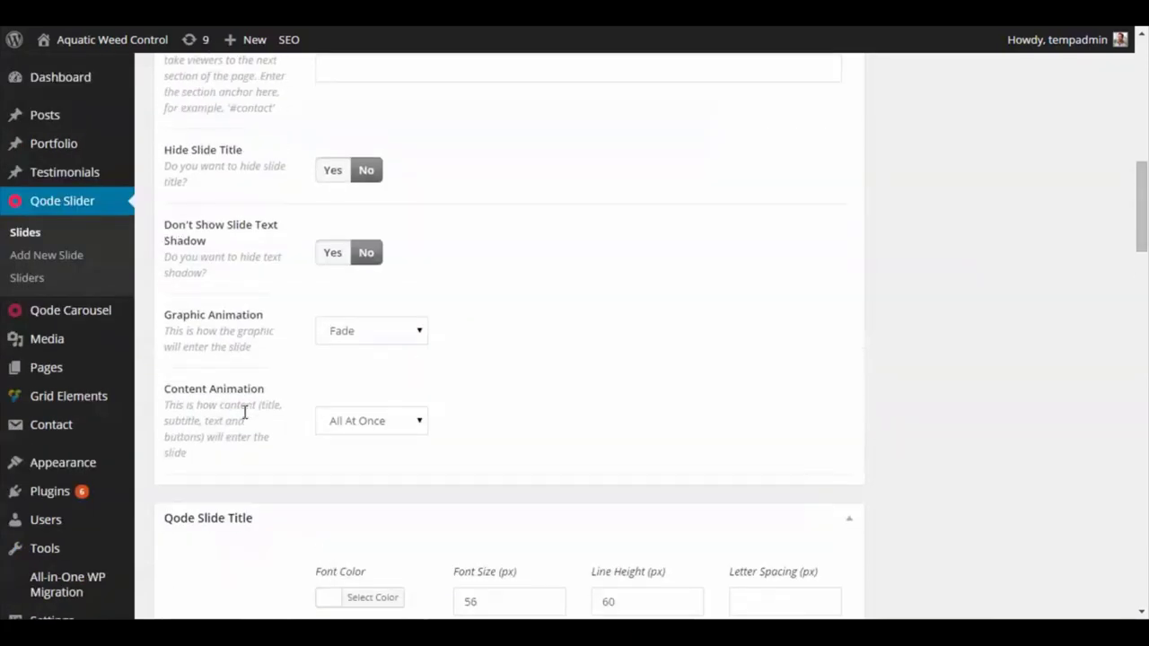
Examine the slide image and the Header Skin and Navigation Color settings in the slide's general section
scroll(243, 413, "up", 4)
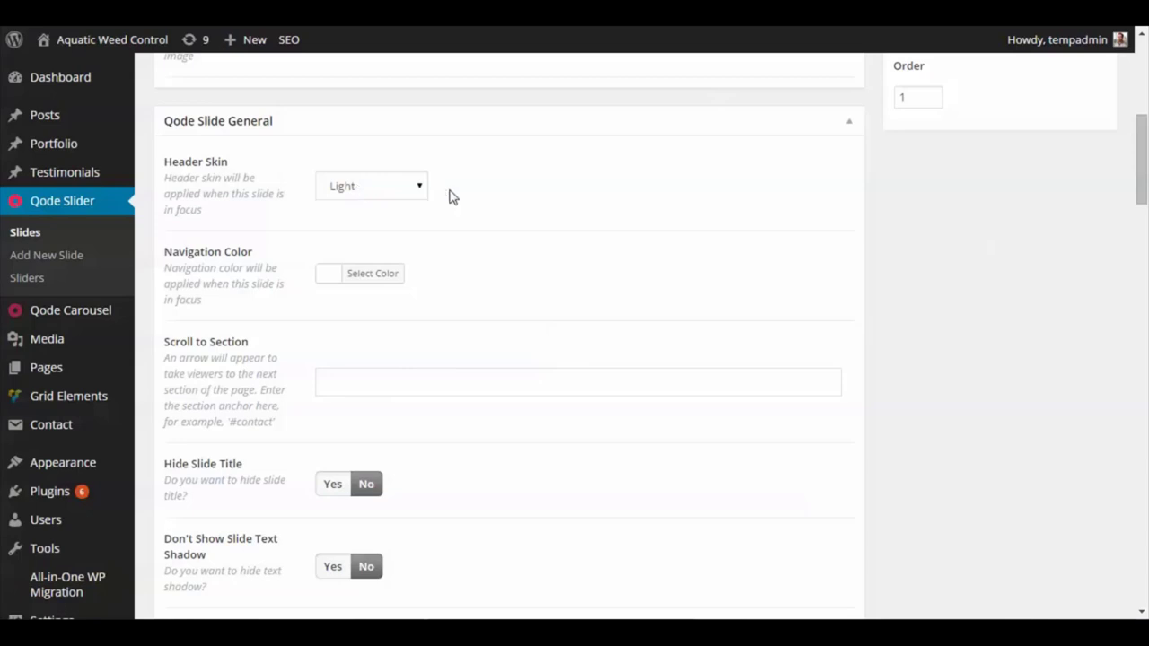
scroll(298, 346, "up", 6)
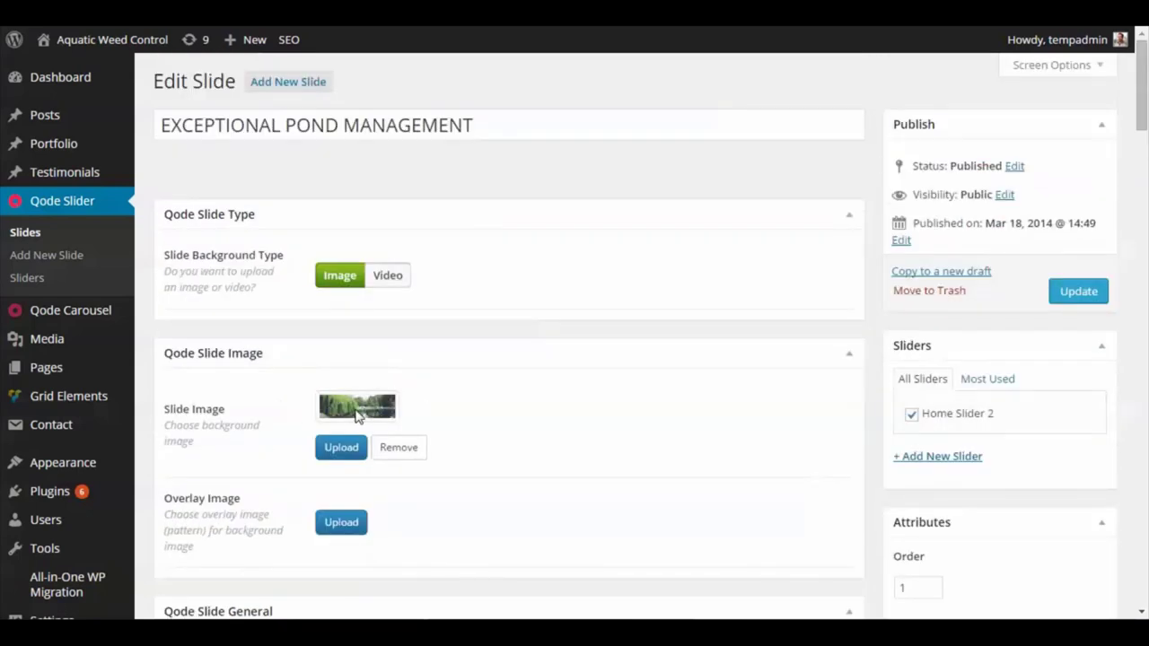
scroll(232, 361, "down", 3)
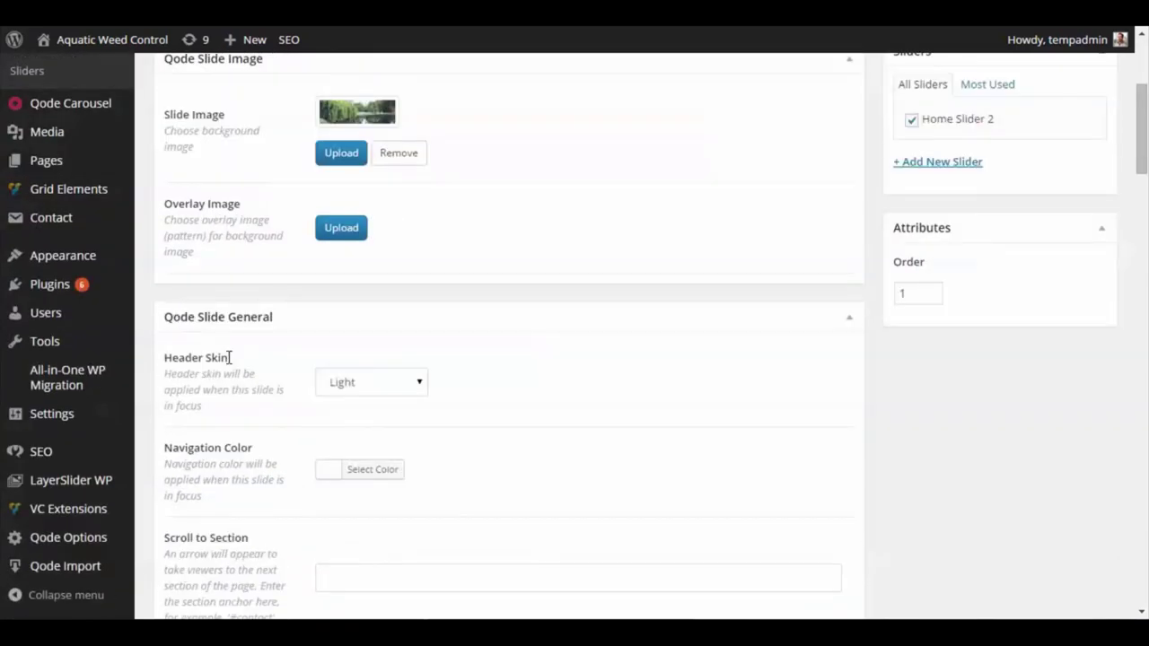
scroll(230, 357, "down", 1)
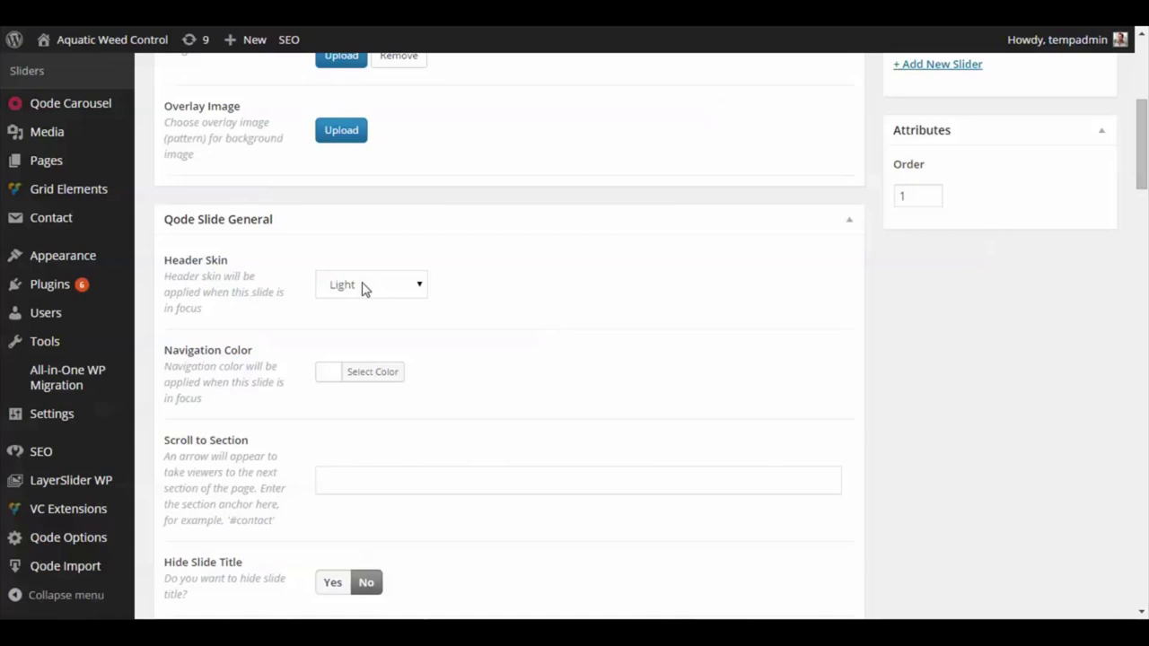
scroll(201, 355, "down", 2)
Check which slider the slide is assigned to, its order attribute and where to update it
scroll(200, 359, "up", 6)
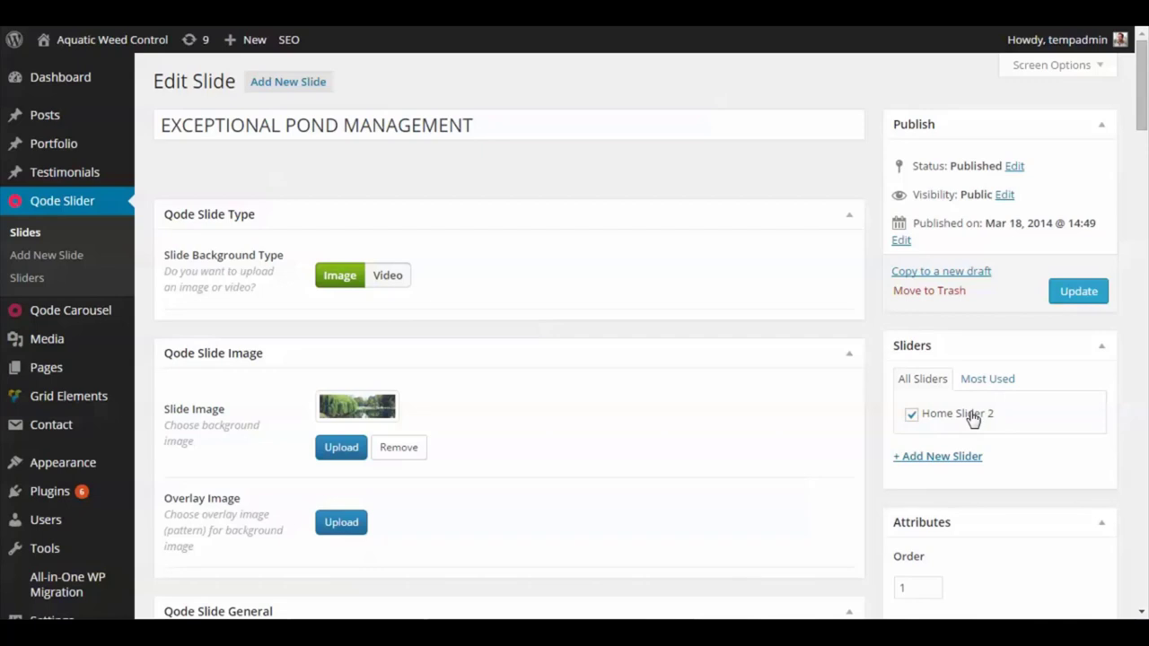
scroll(938, 494, "down", 2)
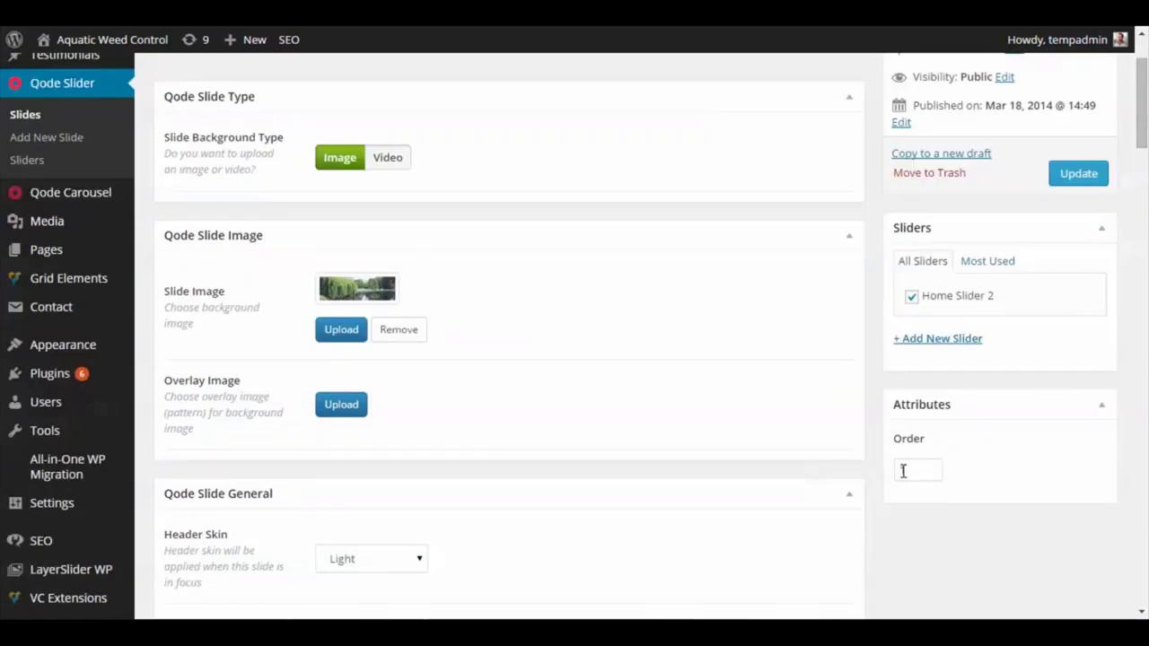
scroll(916, 472, "up", 2)
scroll(924, 563, "down", 1)
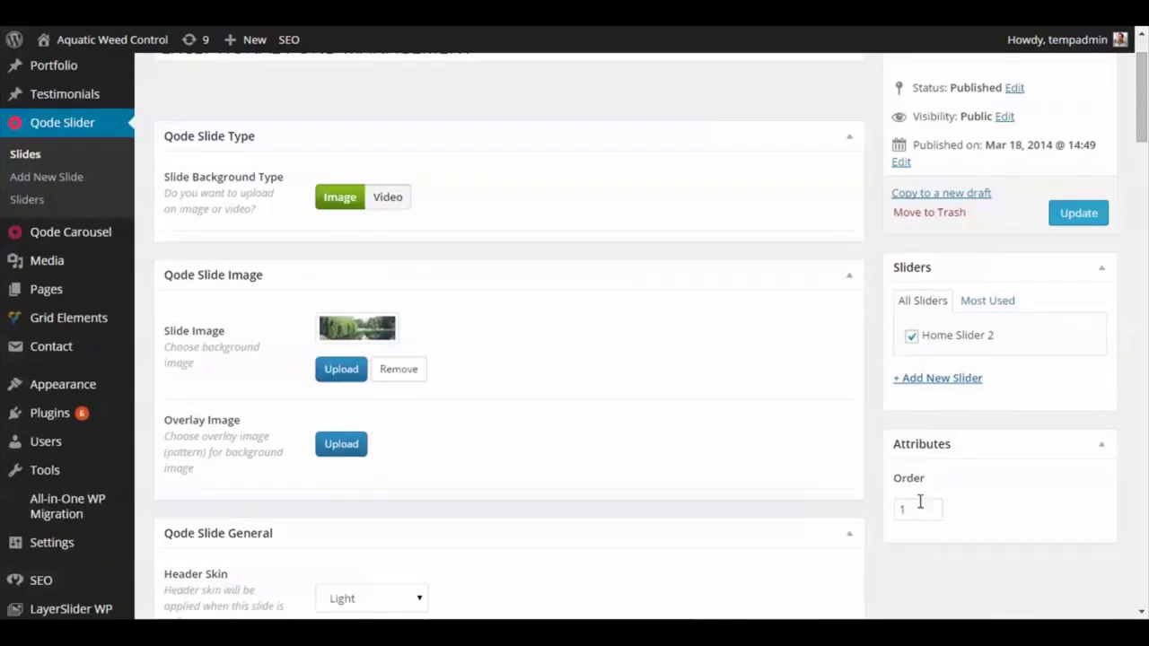
scroll(941, 489, "up", 2)
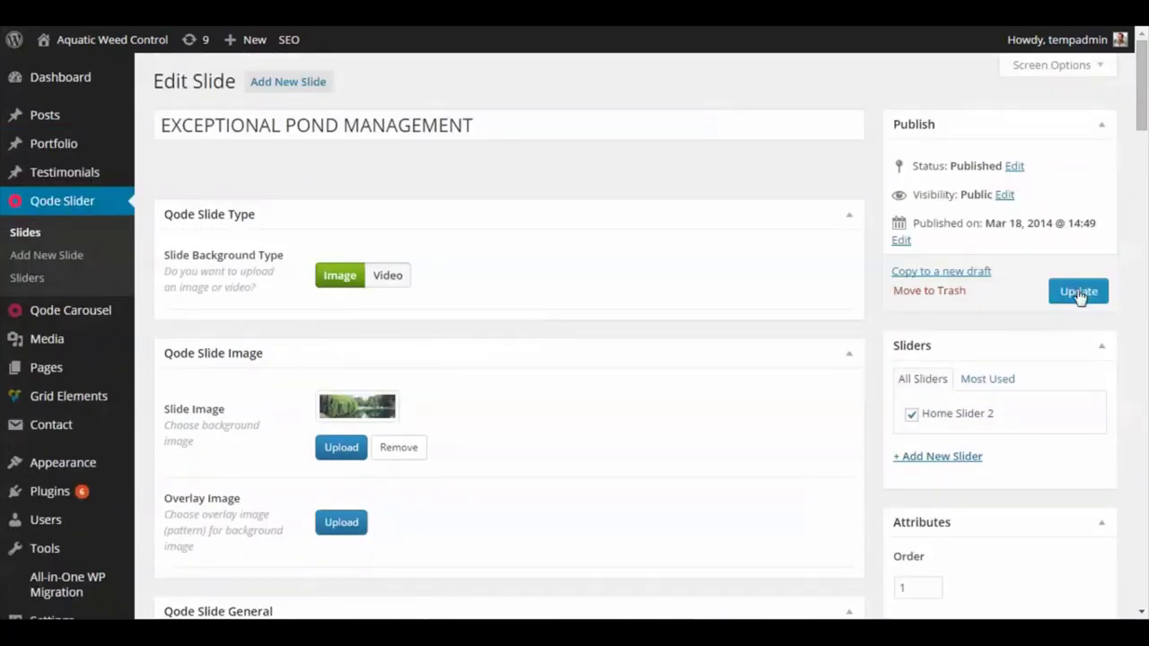
Return to the list of Qode Slider slides
left_click(36, 235)
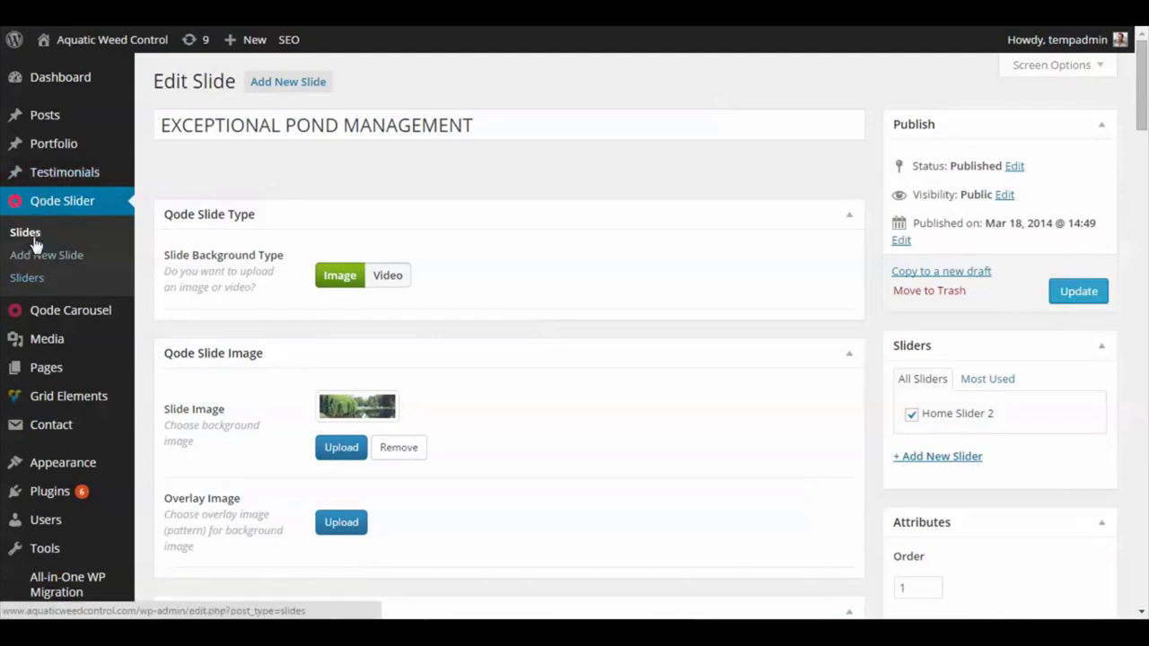